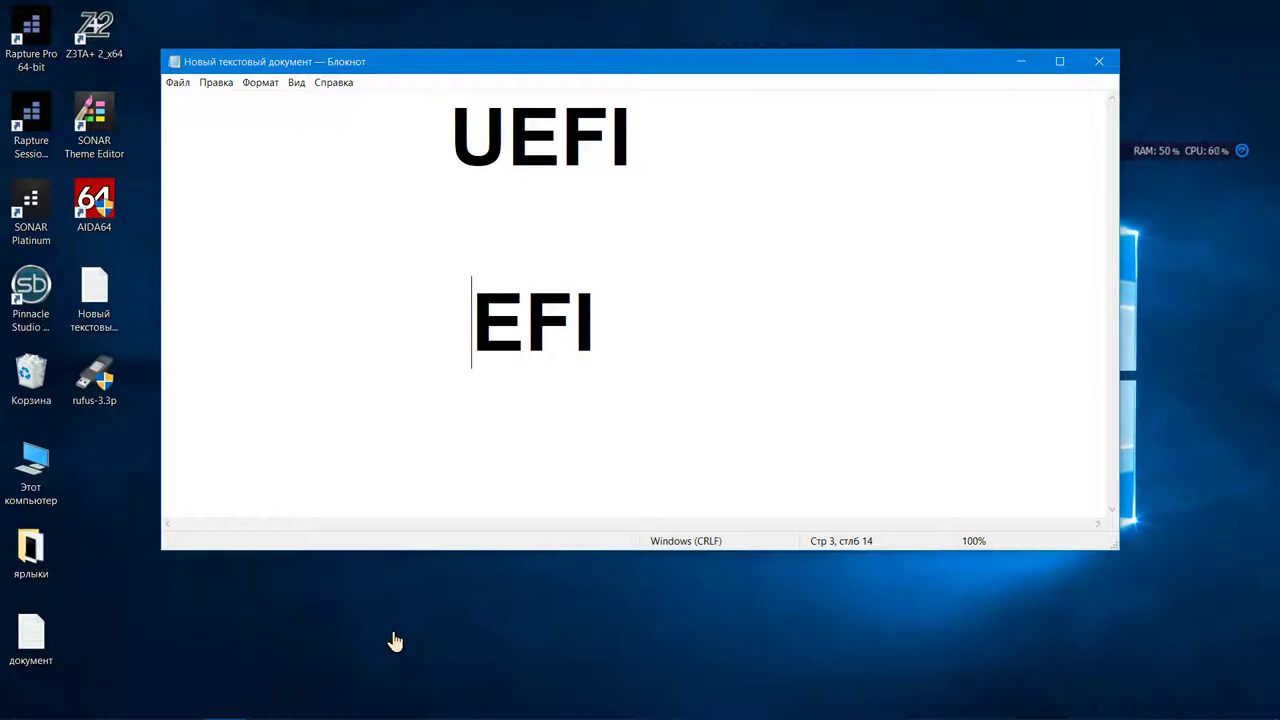
pyautogui.click(1020, 62)
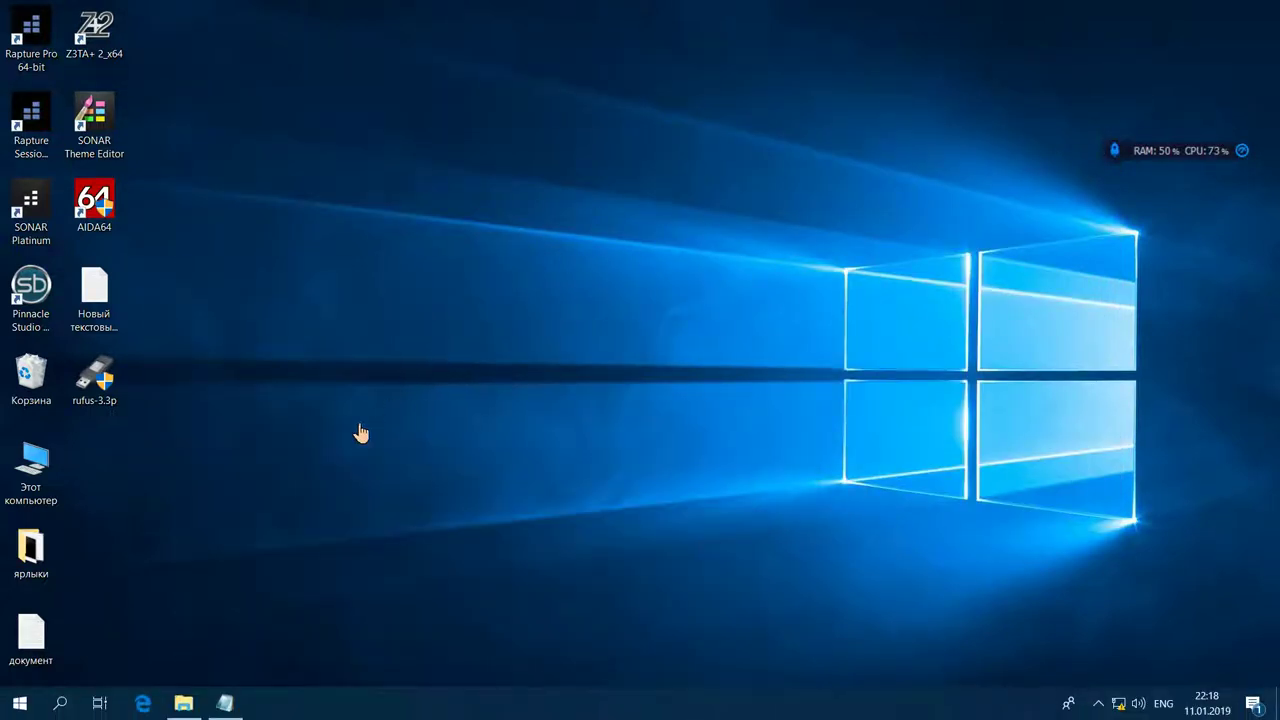
pyautogui.click(228, 706)
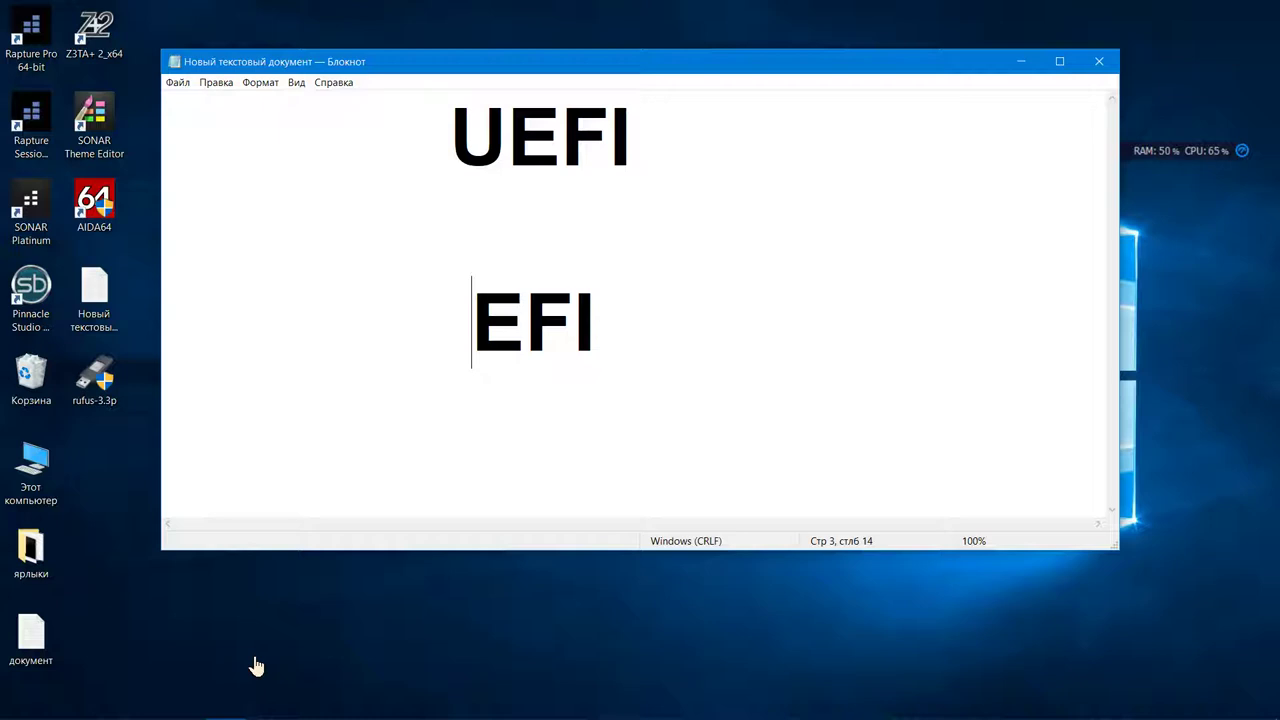
pyautogui.moveTo(648, 134); pyautogui.dragTo(452, 140)
pyautogui.click(416, 241)
# - Run rufus-3.3p from the desktop as administrator and decline automatic update checks
pyautogui.click(100, 372)
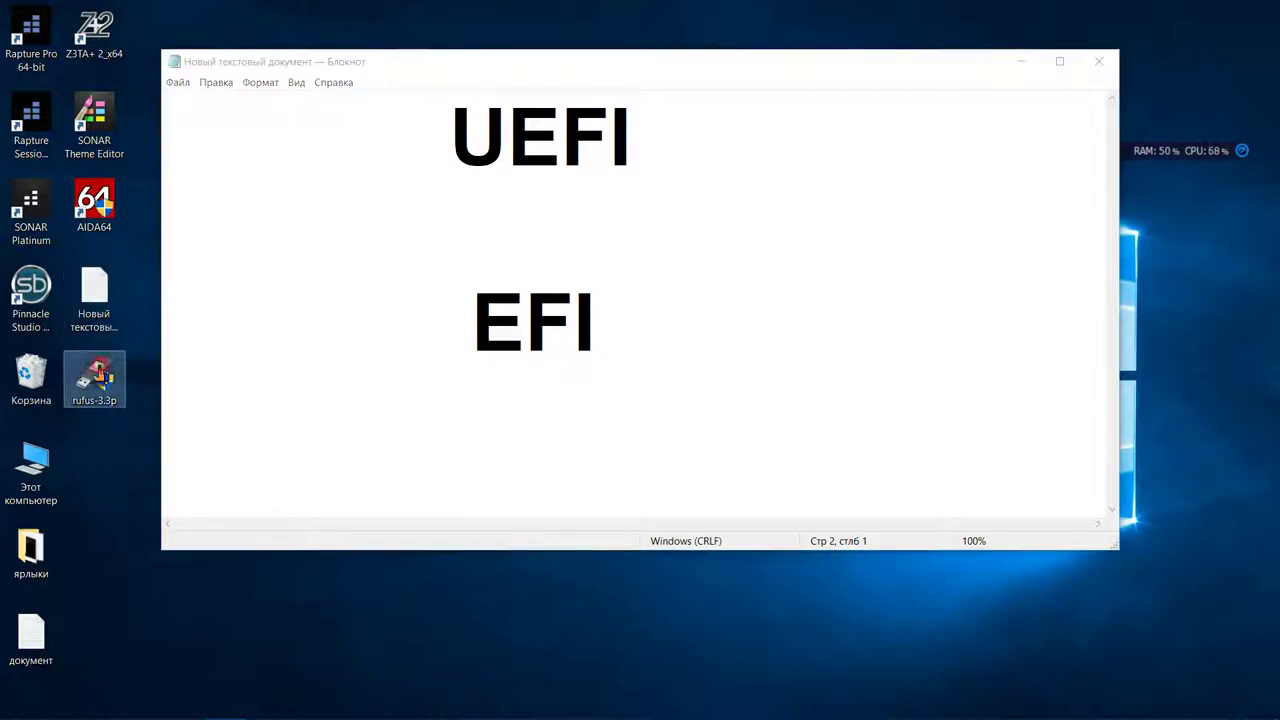
pyautogui.rightClick(99, 376)
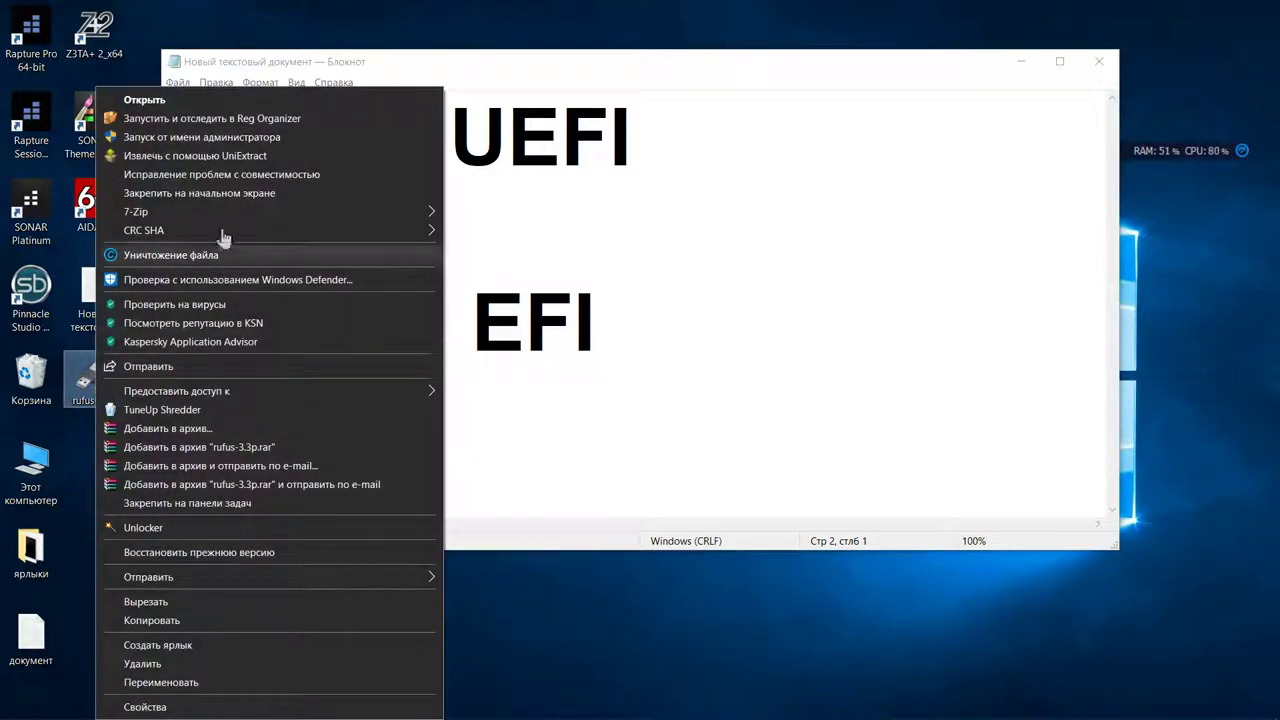
pyautogui.click(237, 136)
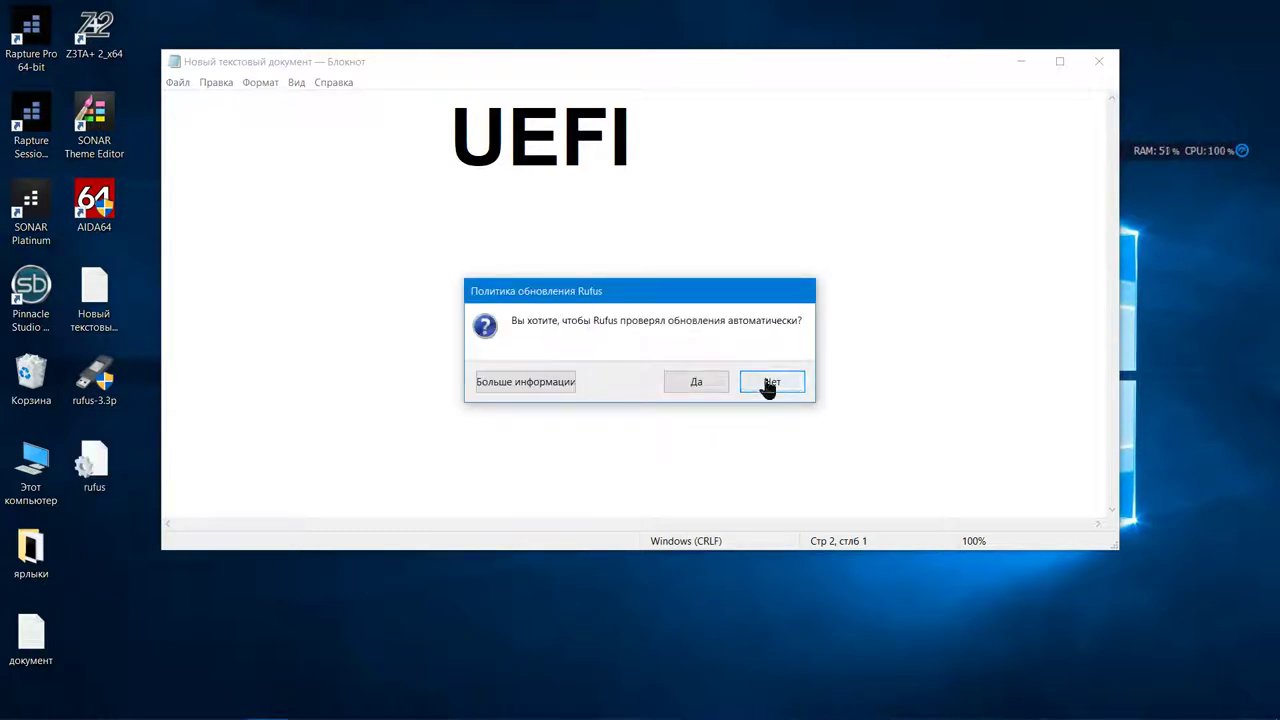
pyautogui.click(769, 384)
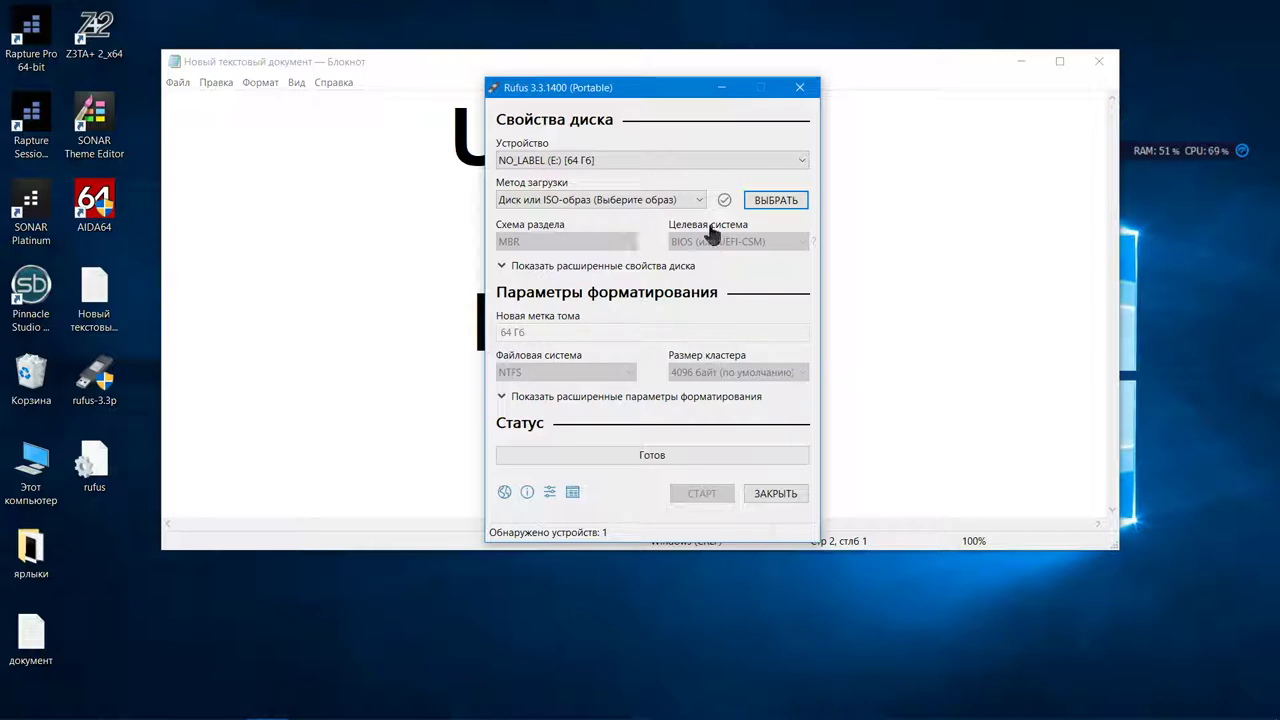
# - Load the 1503(64) ISO image from the iso folder on drive F: as the boot image
pyautogui.click(792, 204)
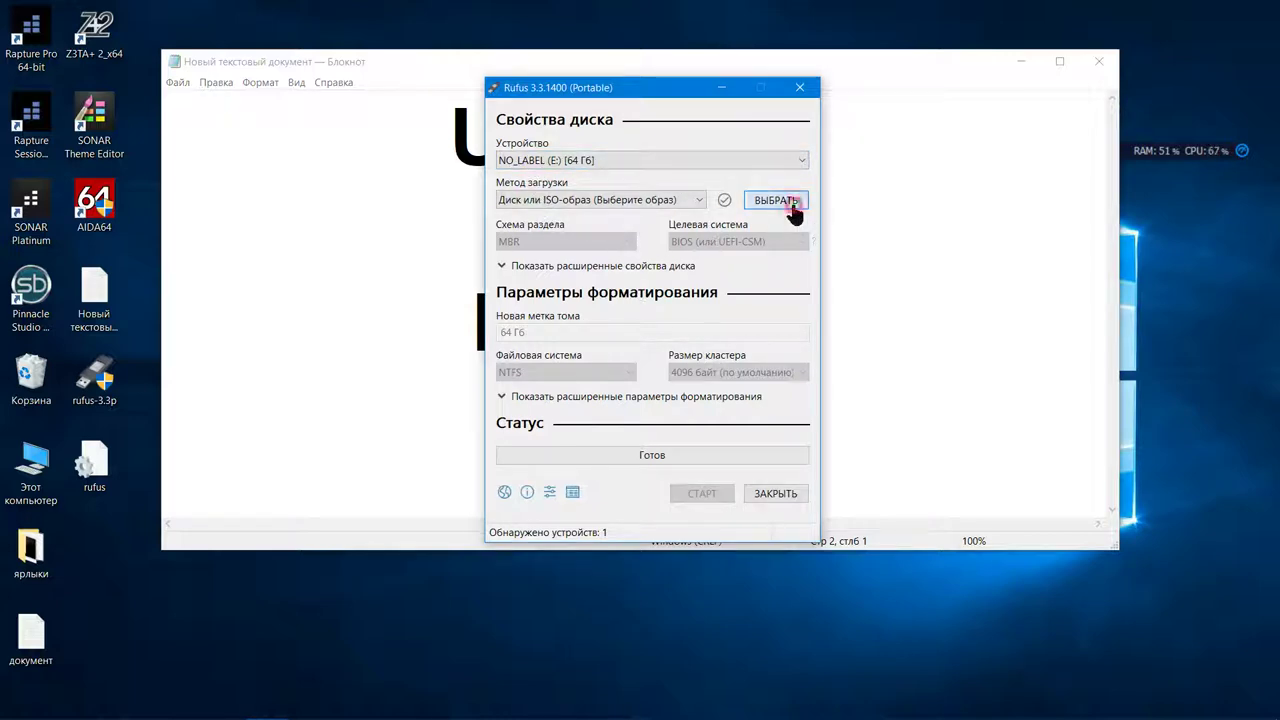
pyautogui.click(690, 215)
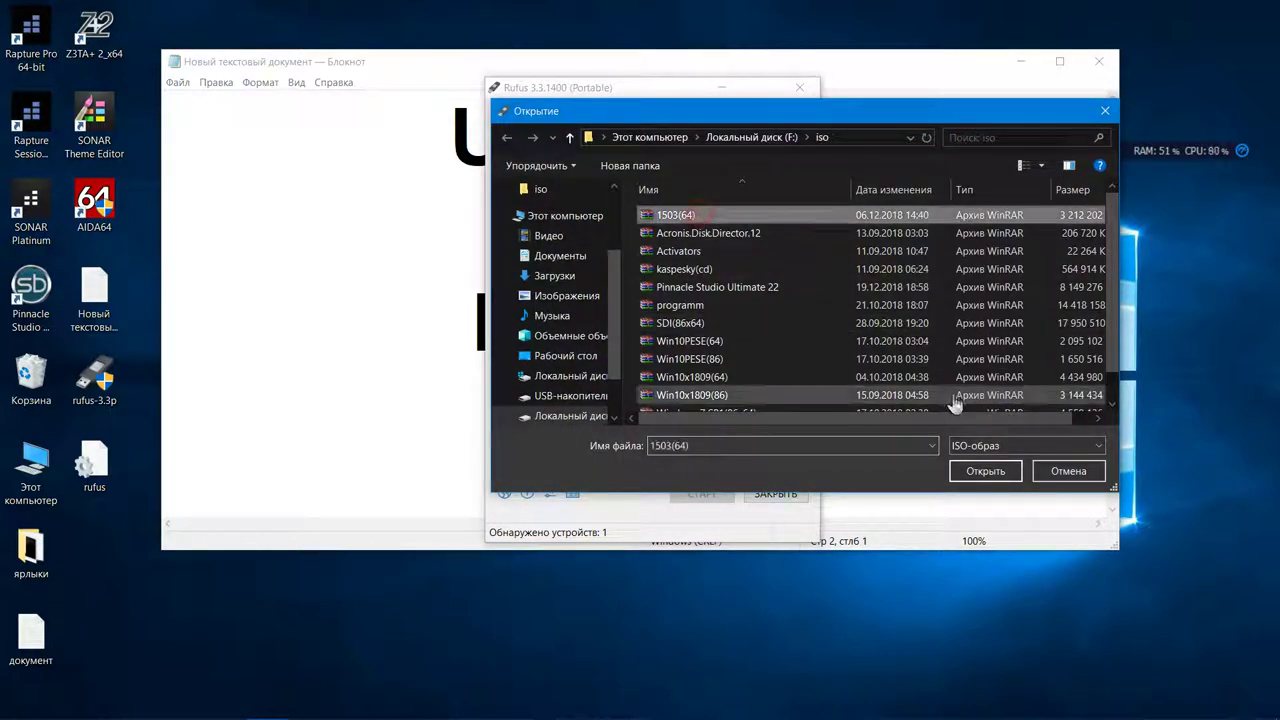
pyautogui.click(987, 478)
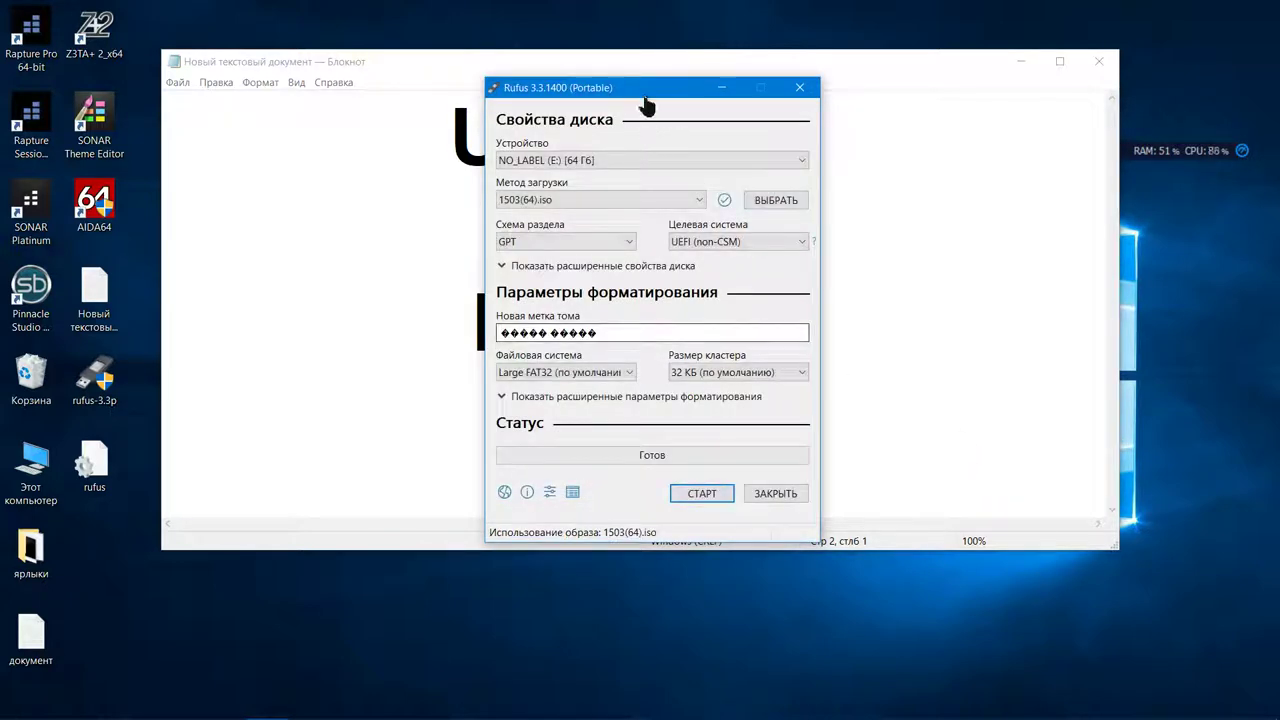
# - Switch the partition scheme to MBR and back to GPT to compare the matching target systems
pyautogui.moveTo(641, 94); pyautogui.dragTo(582, 90)
pyautogui.click(565, 240)
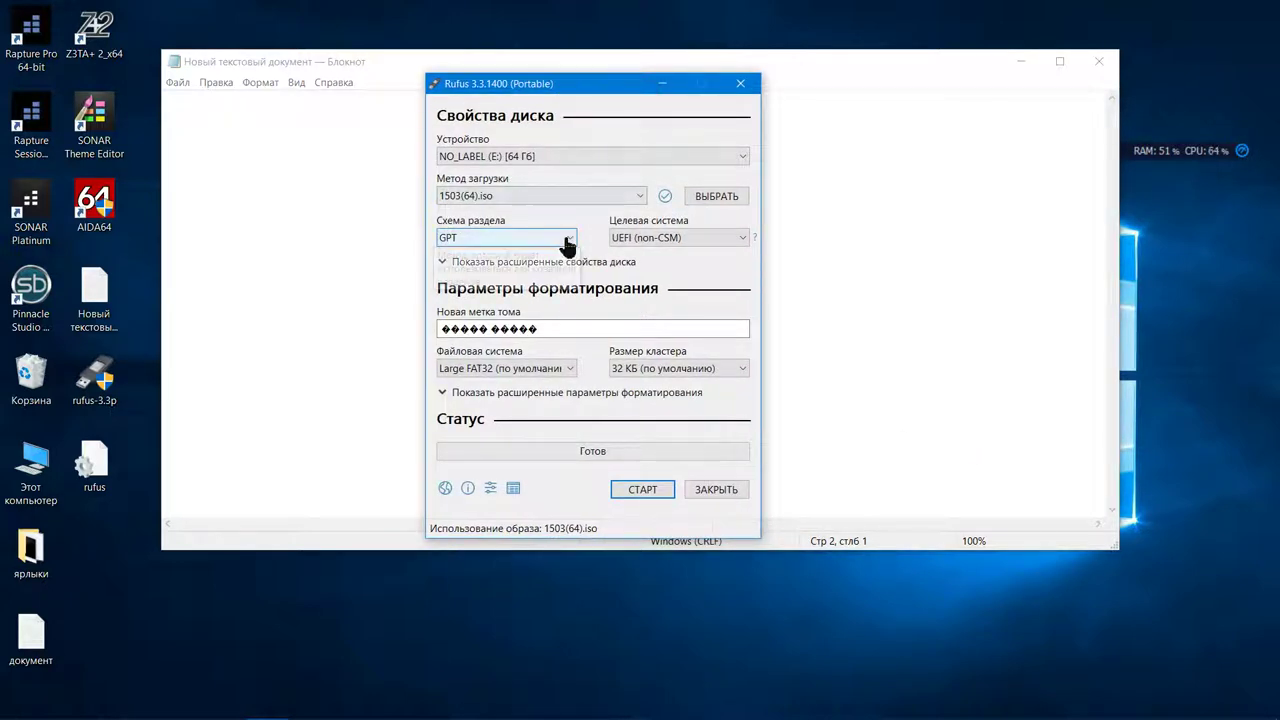
pyautogui.click(563, 254)
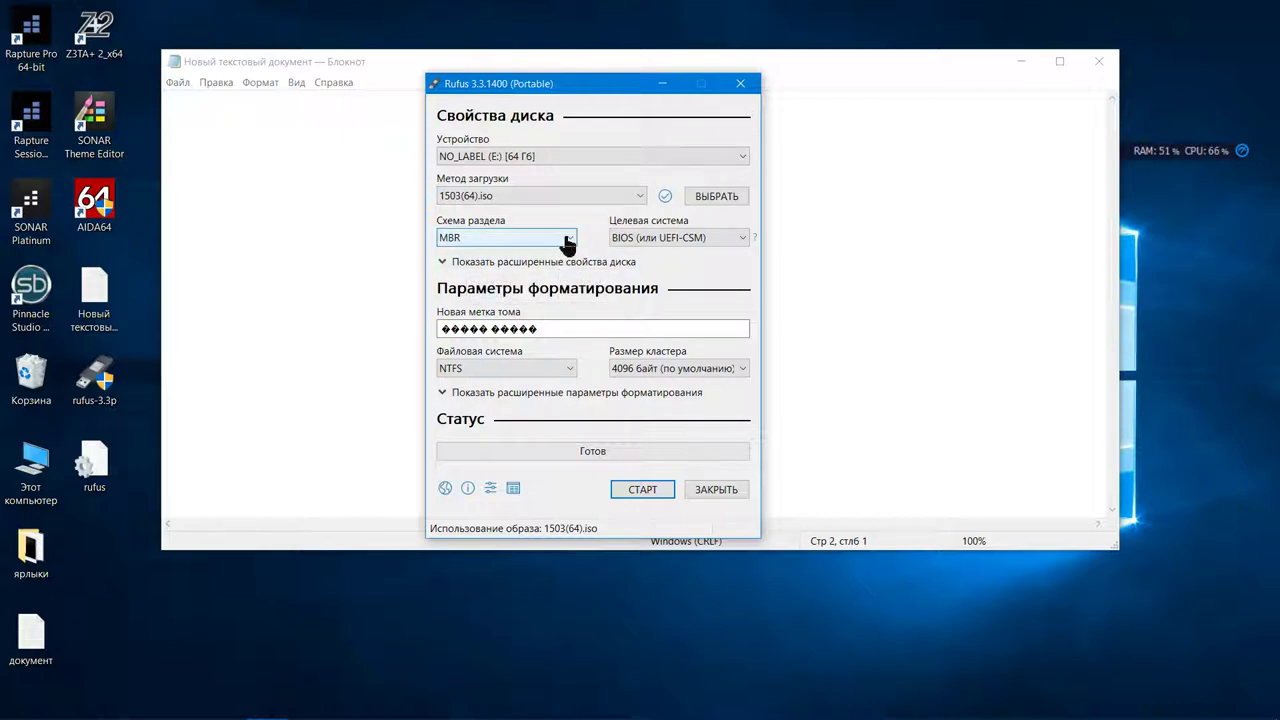
pyautogui.click(566, 241)
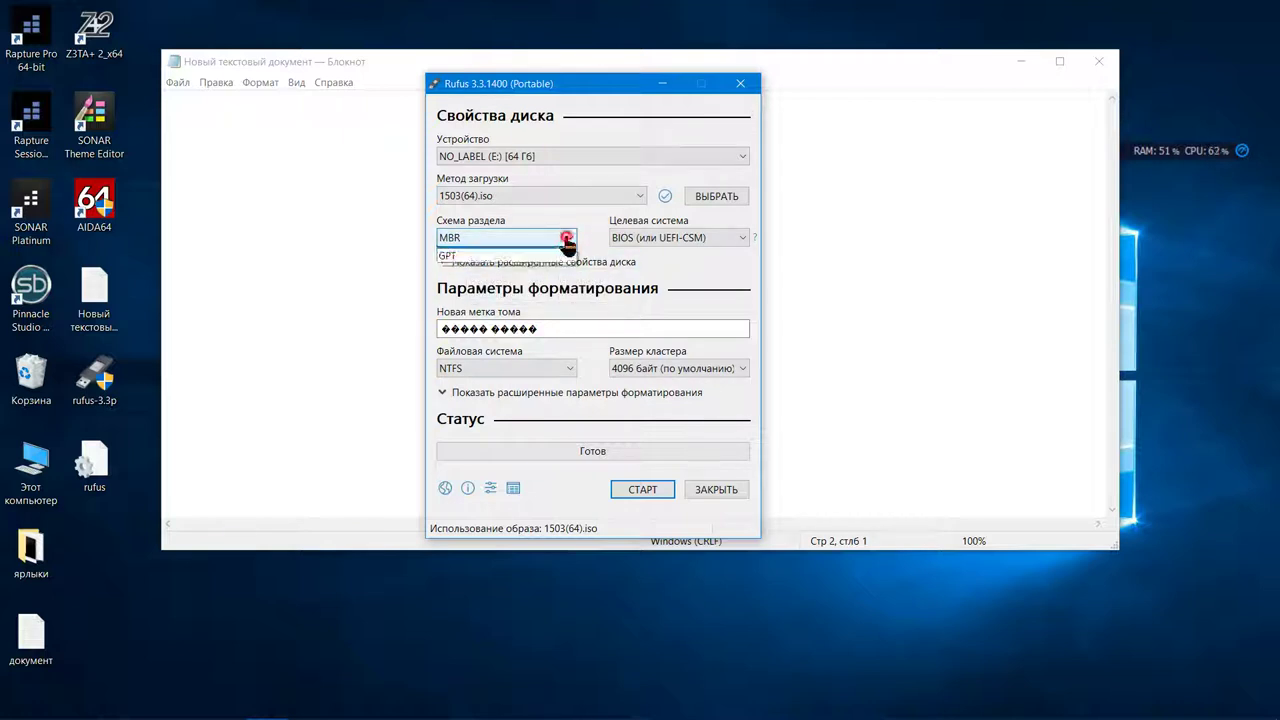
pyautogui.click(567, 267)
# - Highlight the word UEFI in the Notepad document and bring the Rufus window back in front of it
pyautogui.moveTo(594, 89); pyautogui.dragTo(617, 385)
pyautogui.moveTo(632, 124); pyautogui.dragTo(428, 130)
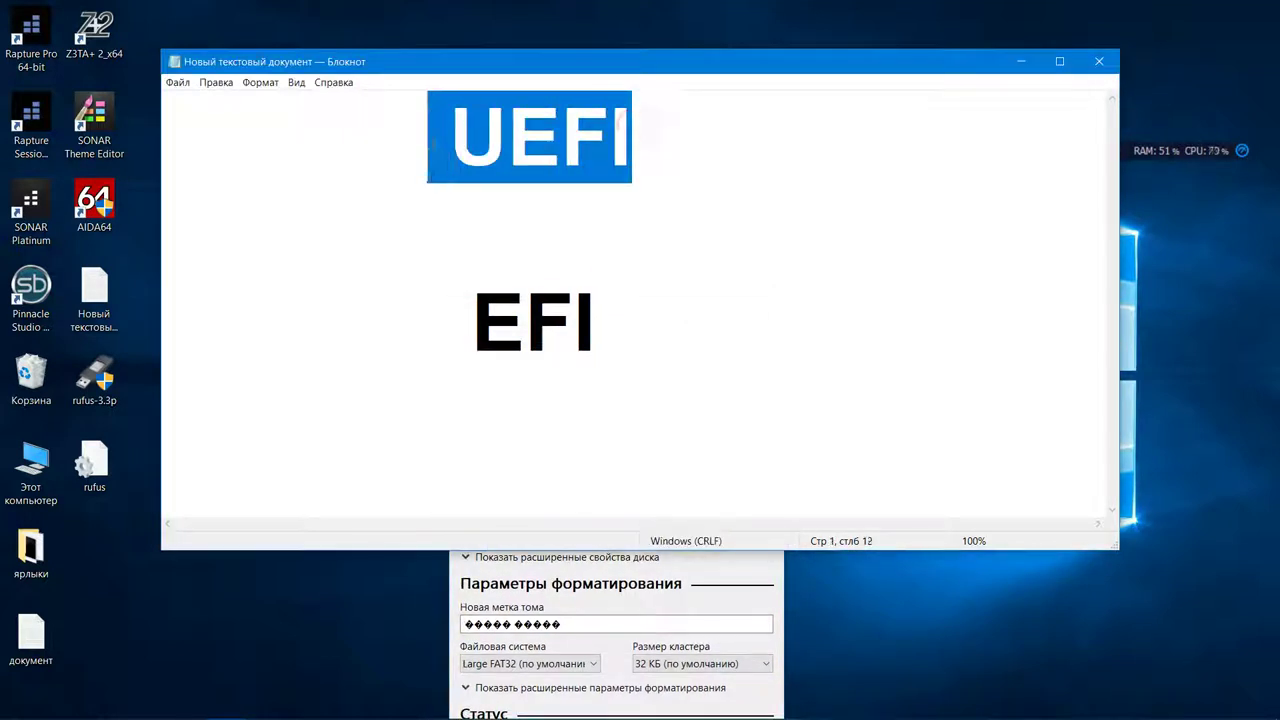
pyautogui.click(748, 580)
pyautogui.moveTo(651, 383); pyautogui.dragTo(624, 213)
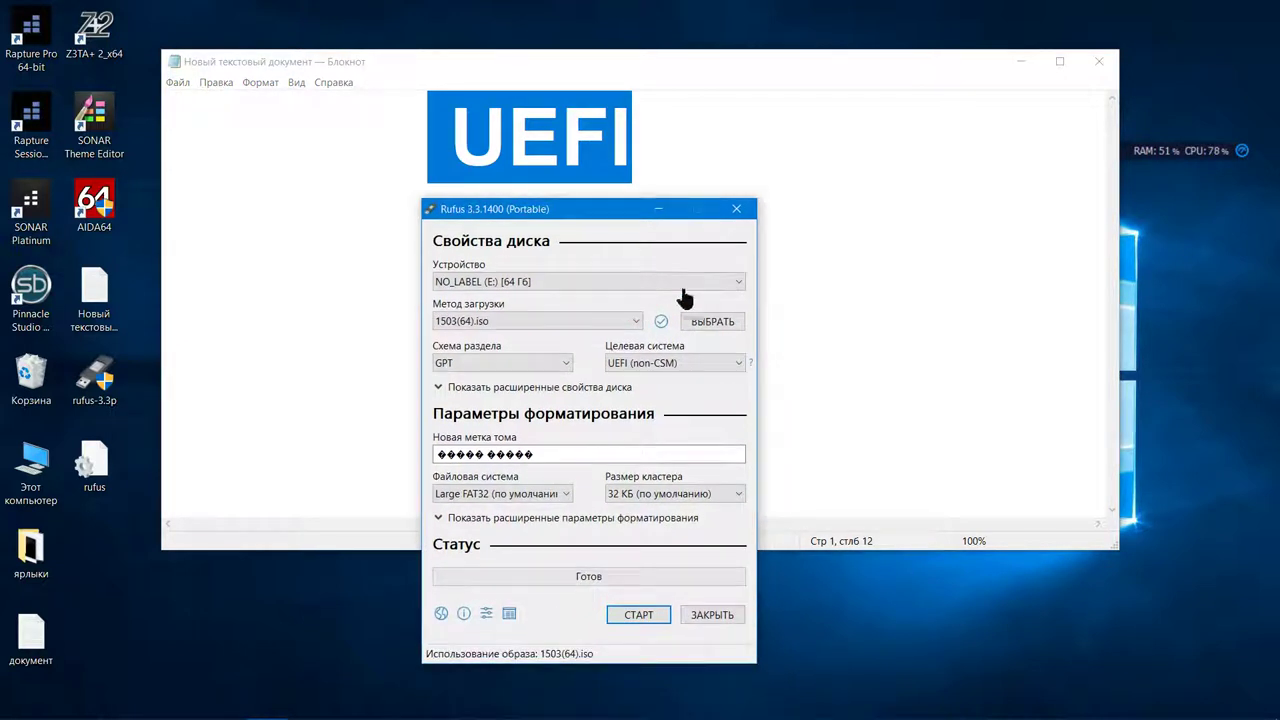
# - Examine the target system and boot method choices offered with the GPT scheme
pyautogui.click(735, 363)
pyautogui.click(737, 366)
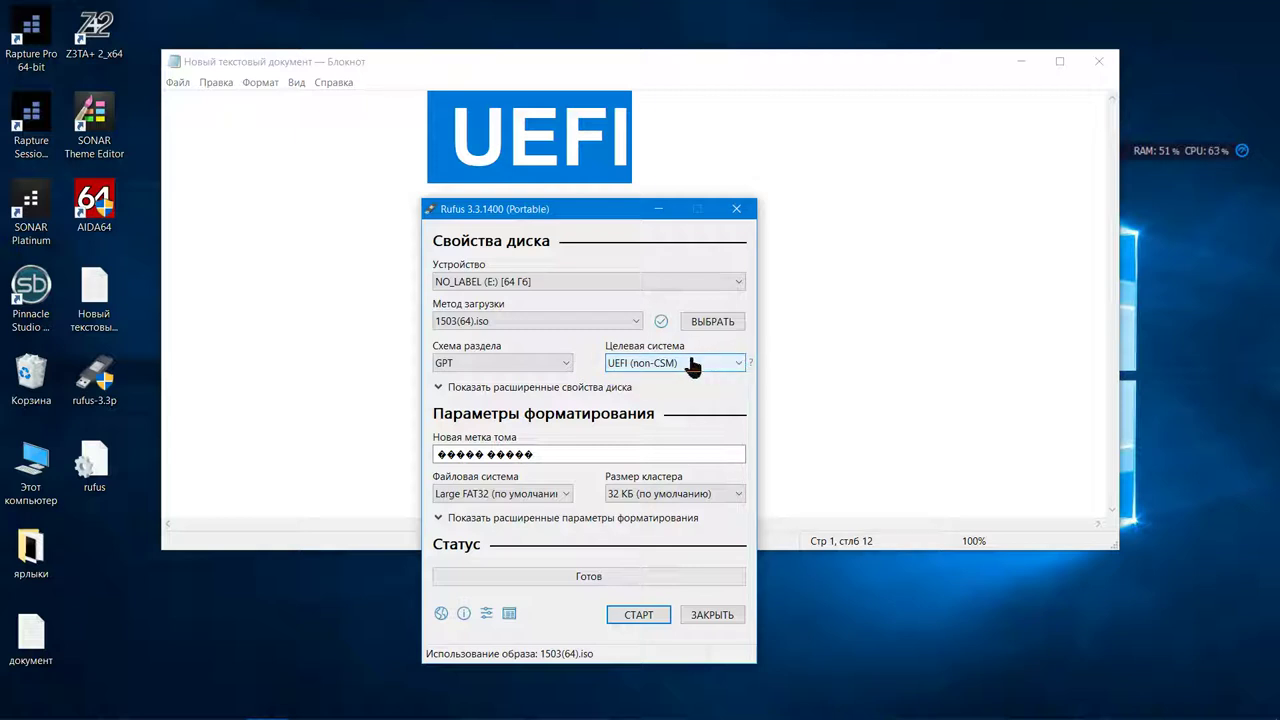
pyautogui.click(634, 322)
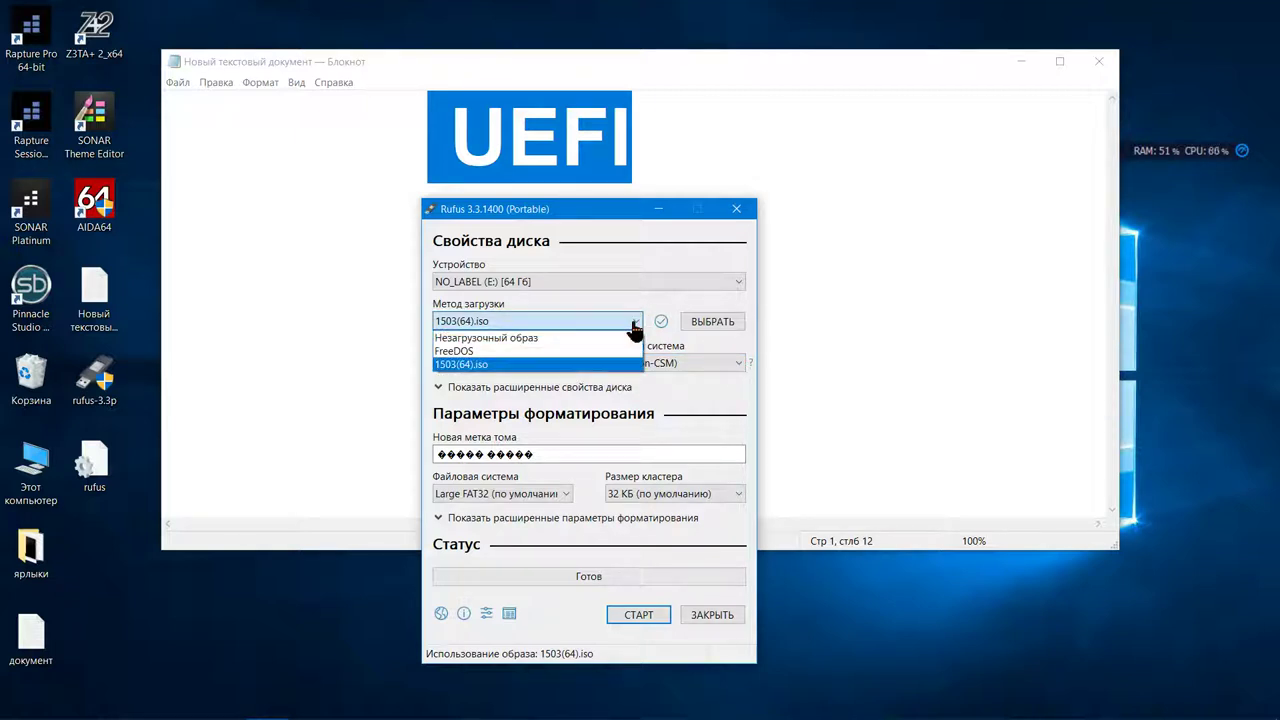
pyautogui.click(634, 322)
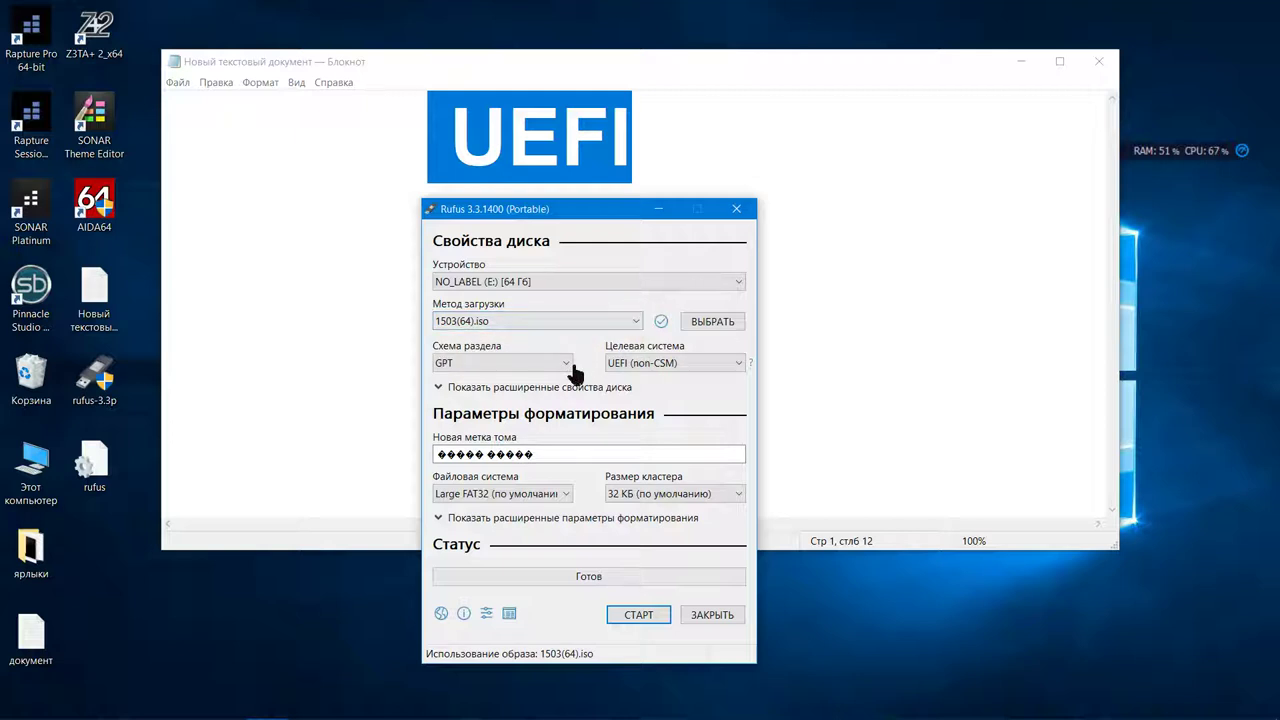
pyautogui.click(637, 322)
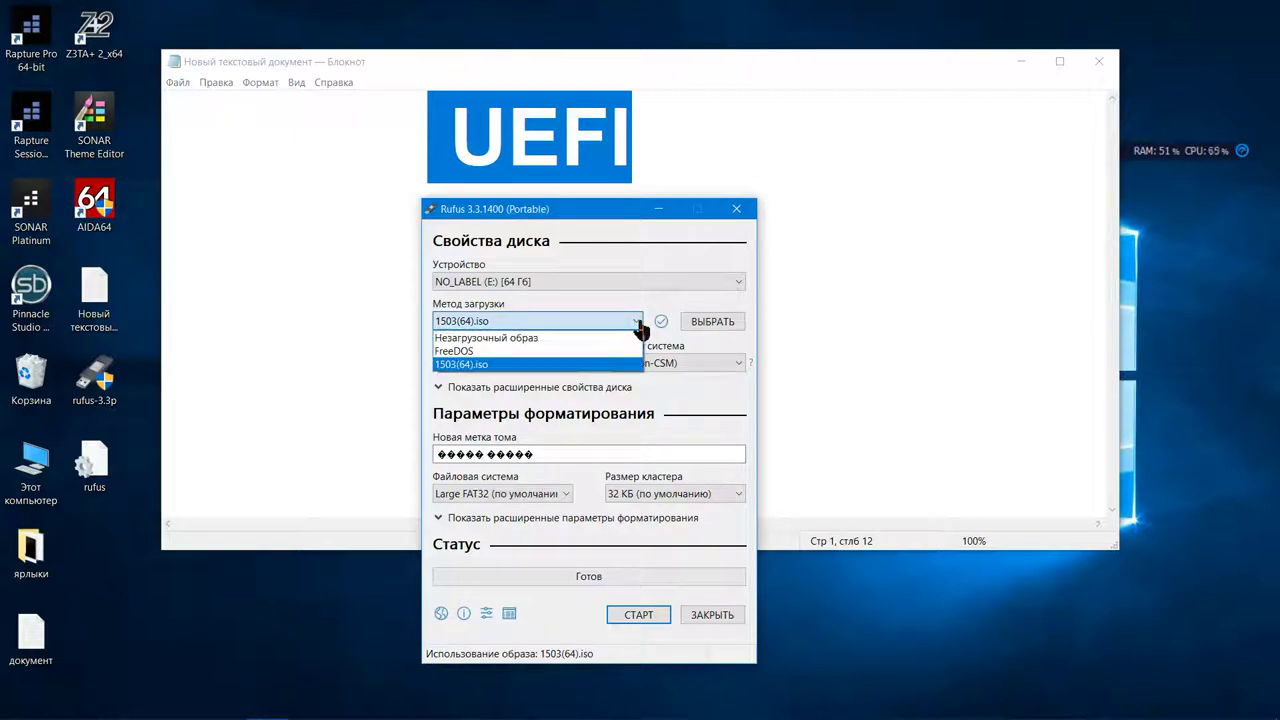
pyautogui.click(639, 325)
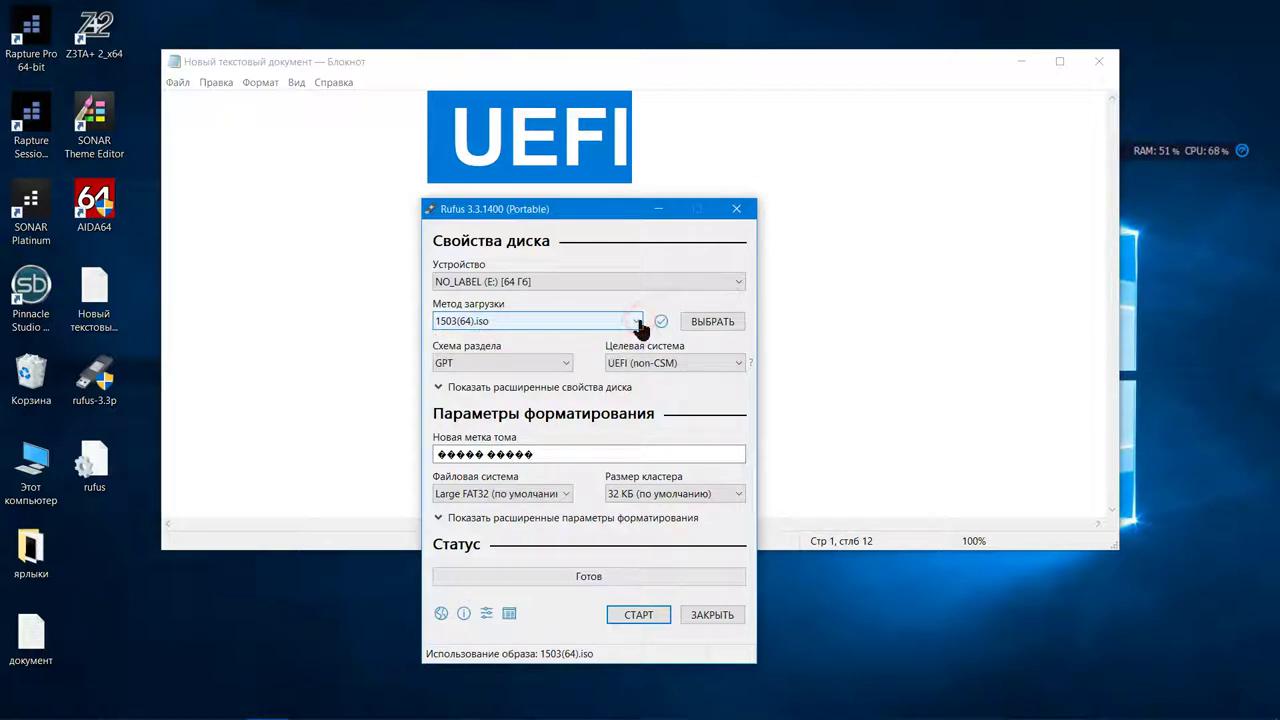
# - Set the partition scheme to MBR and check which boot methods are offered with it
pyautogui.click(566, 362)
pyautogui.click(565, 392)
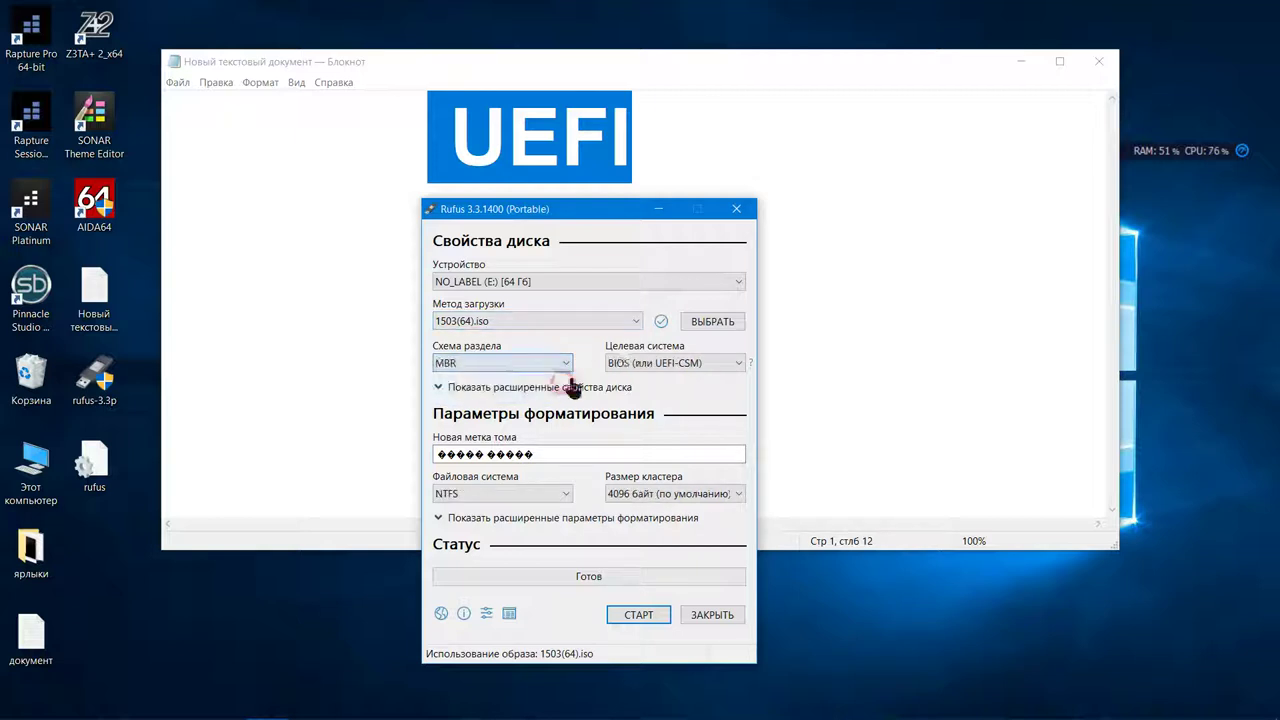
pyautogui.click(635, 322)
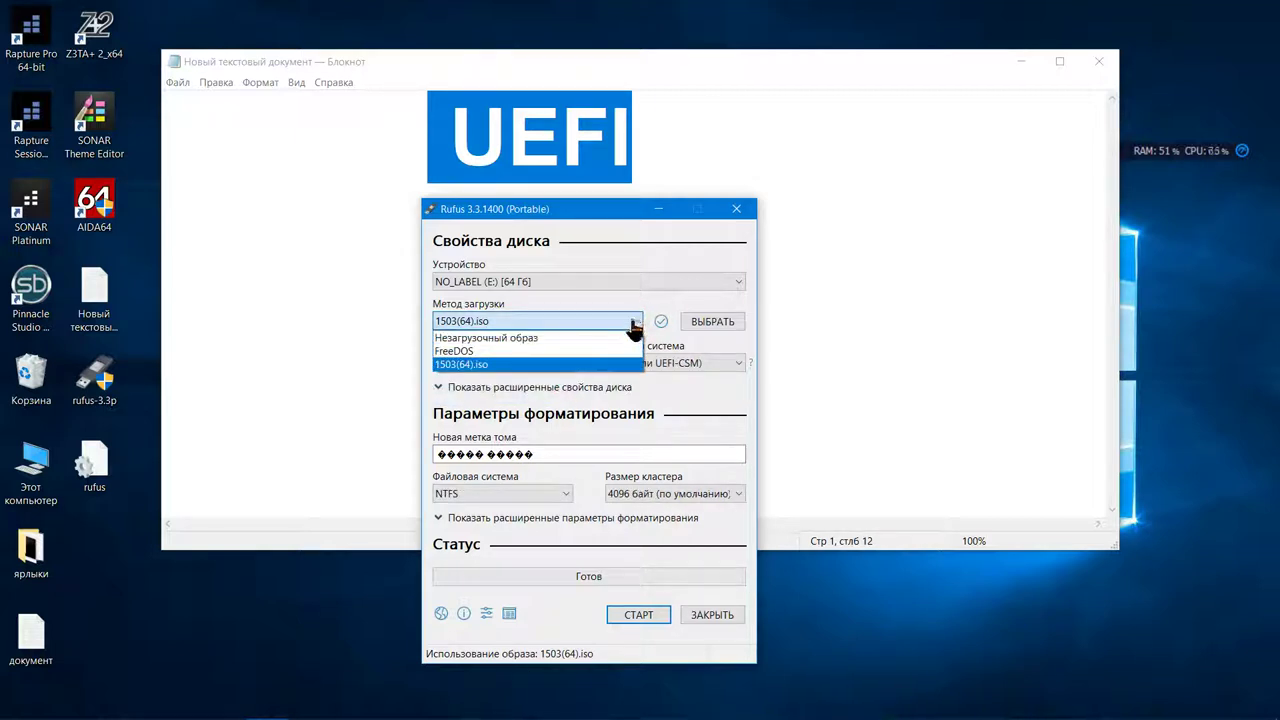
pyautogui.click(636, 323)
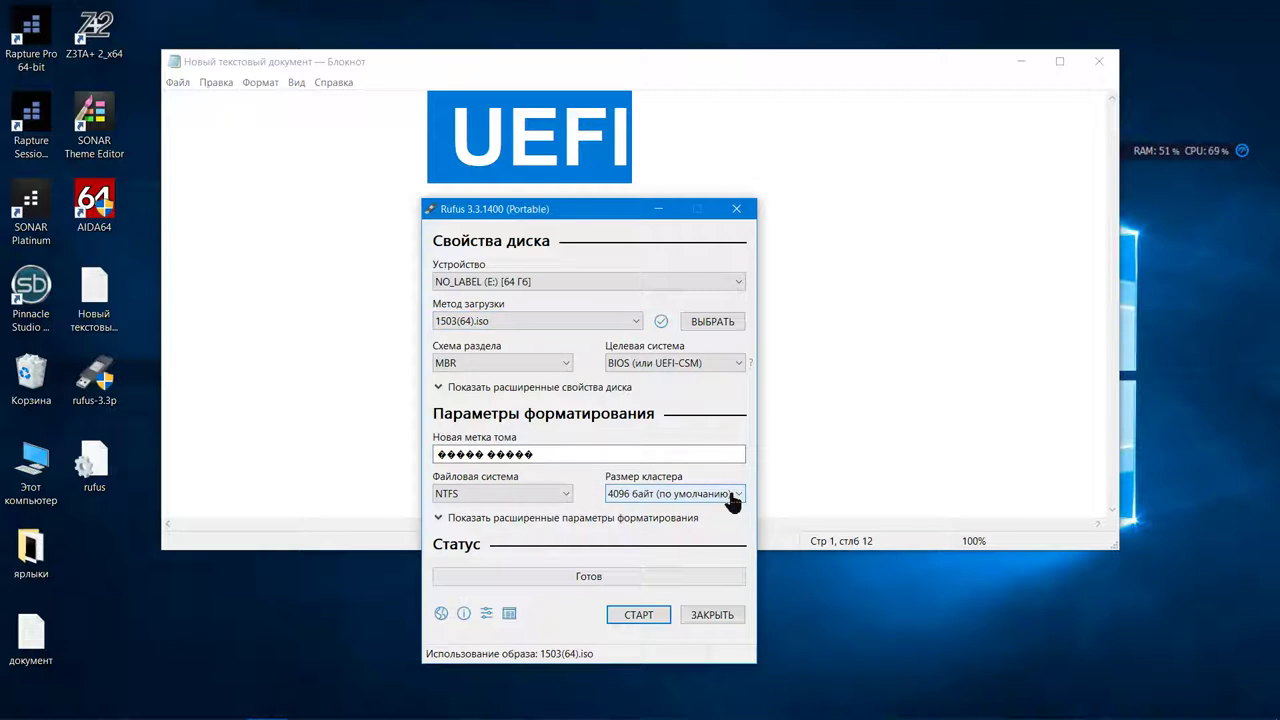
# - Expand the advanced drive properties and review the extended list of boot methods, keeping 1503(64).iso selected
pyautogui.click(441, 389)
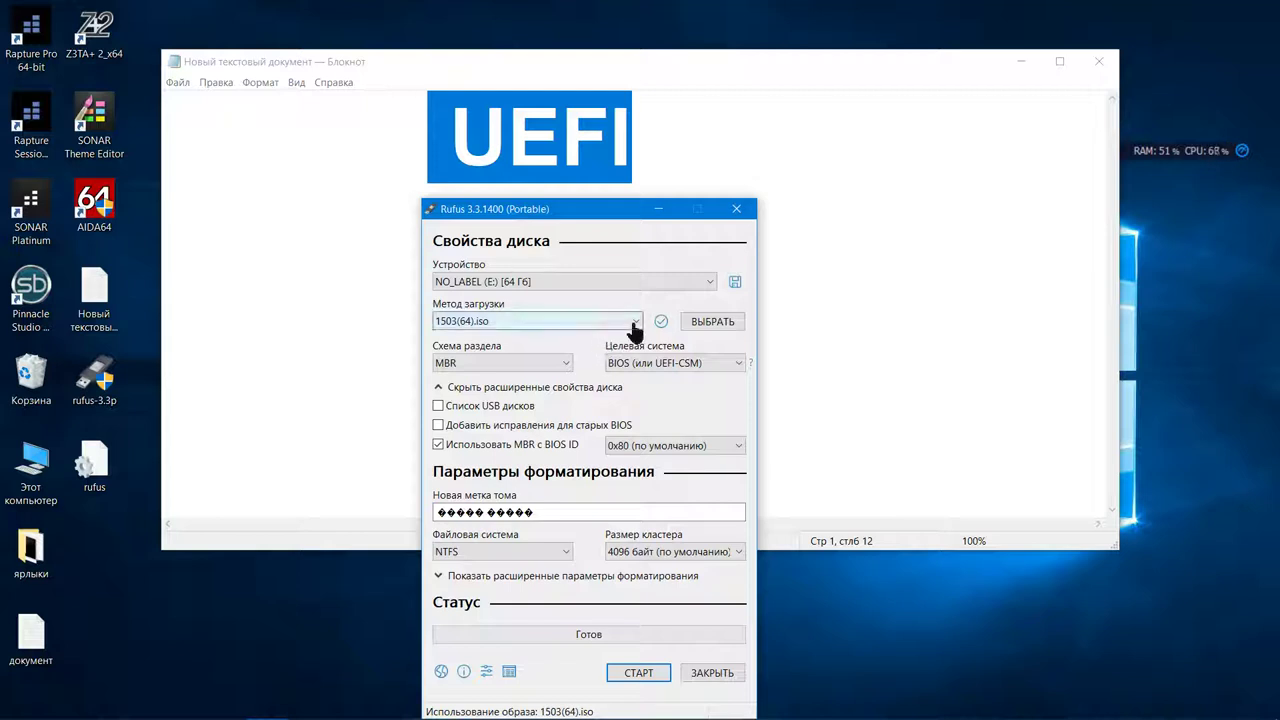
pyautogui.click(628, 321)
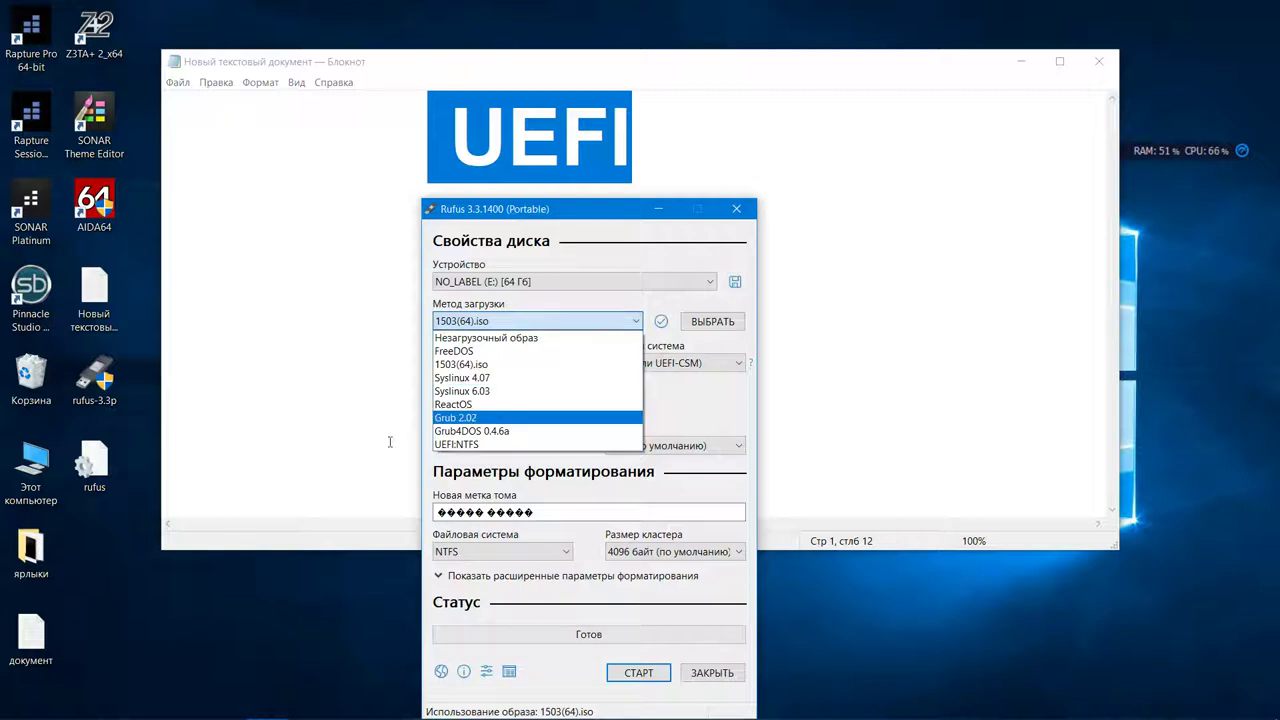
pyautogui.click(612, 489)
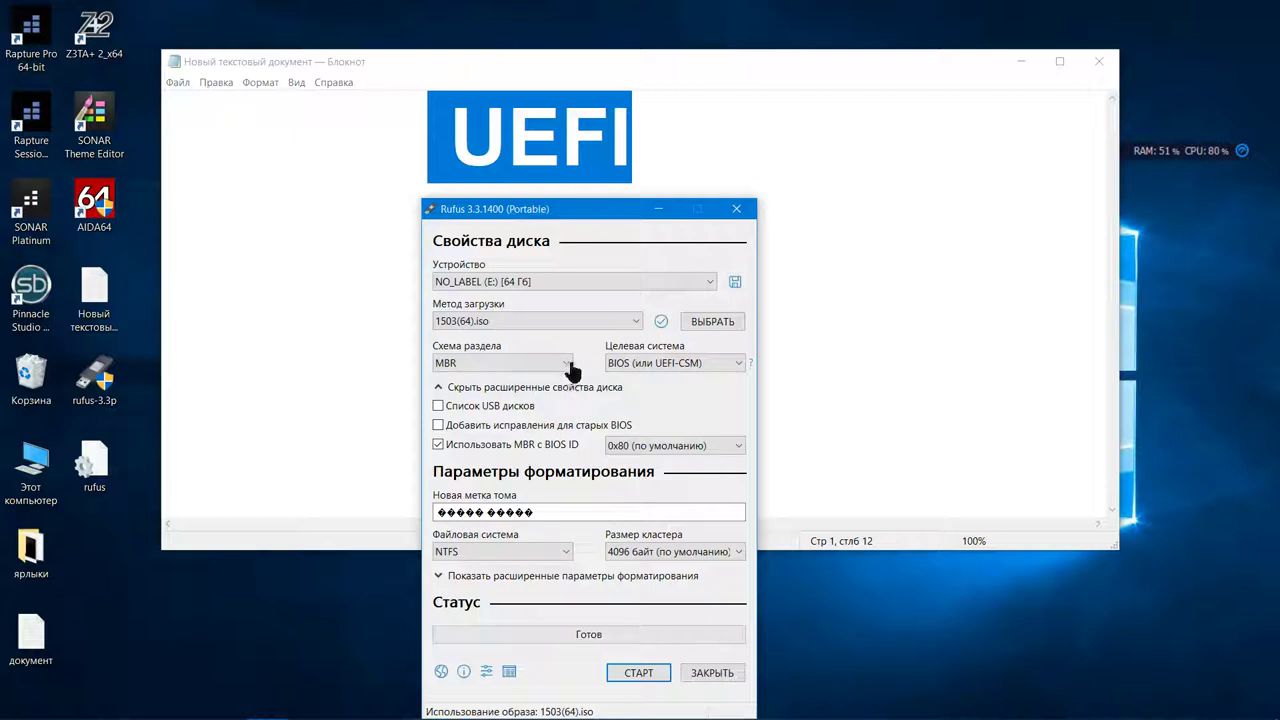
# - Switch the partition scheme to GPT and back to MBR with the advanced drive properties expanded
pyautogui.click(560, 368)
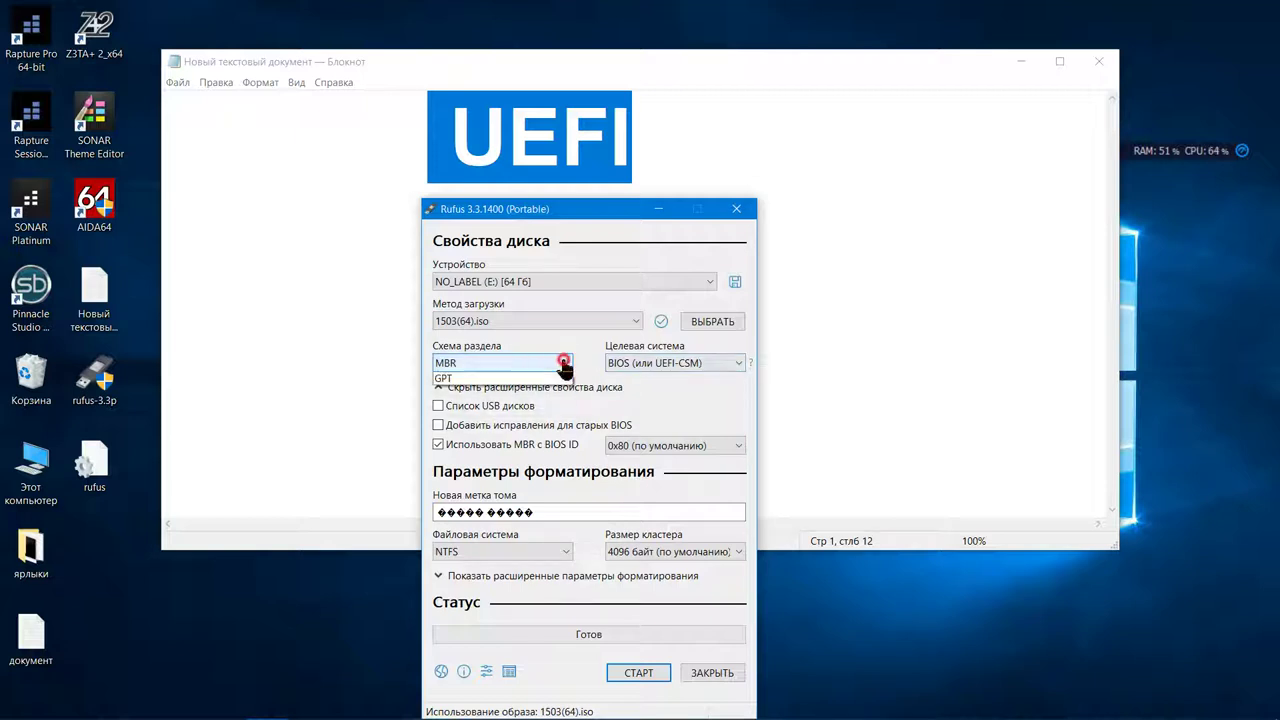
pyautogui.click(560, 392)
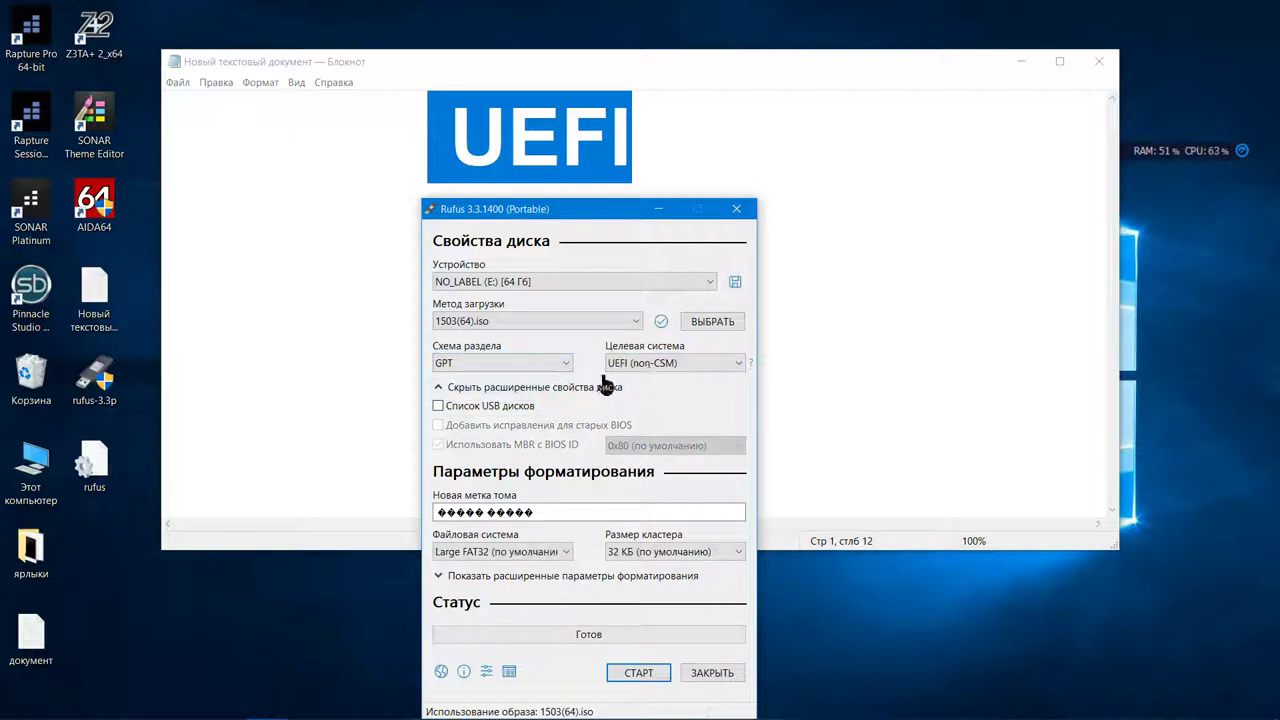
pyautogui.moveTo(750, 378)
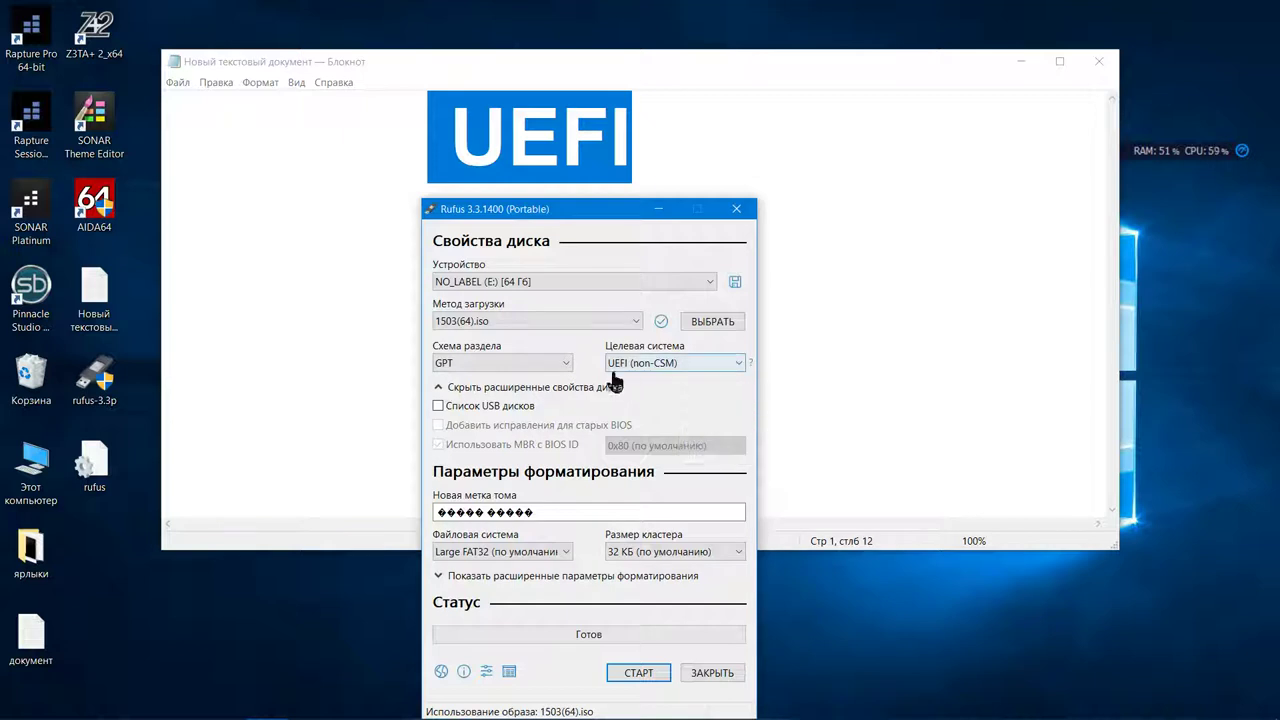
pyautogui.click(565, 366)
pyautogui.click(561, 380)
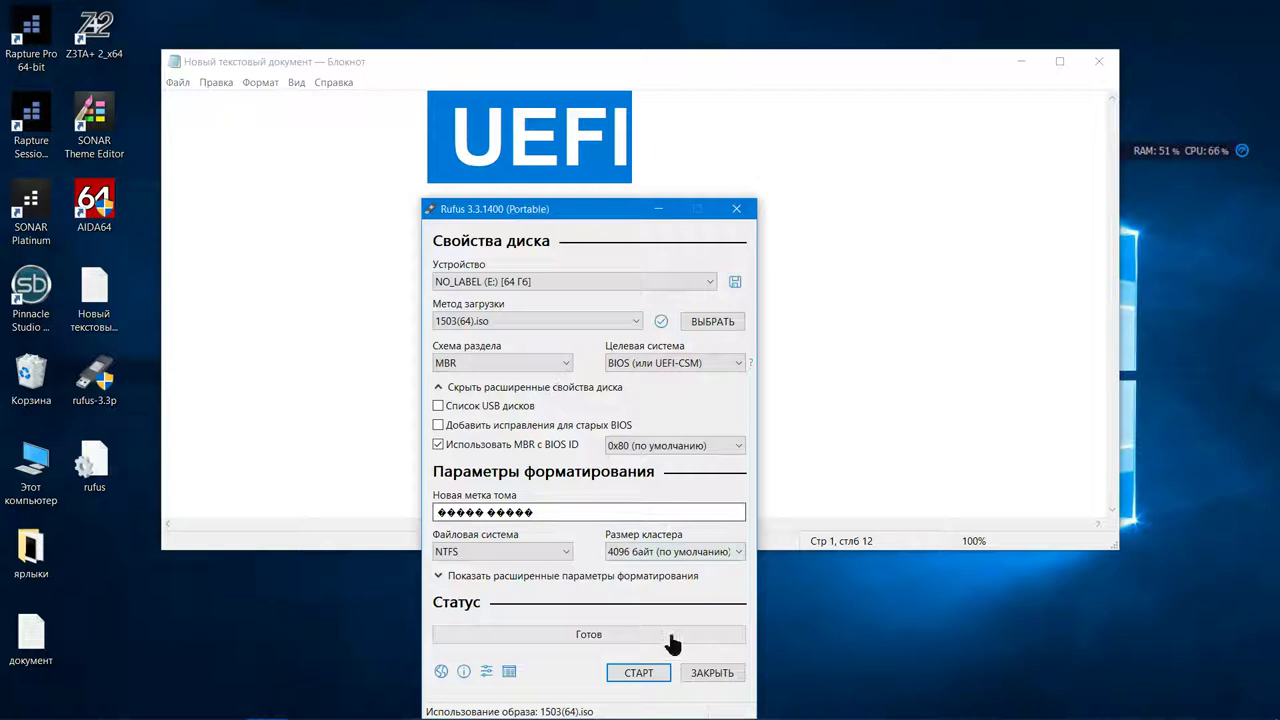
# - Close Rufus without writing the drive and minimize the Notepad document
pyautogui.click(704, 672)
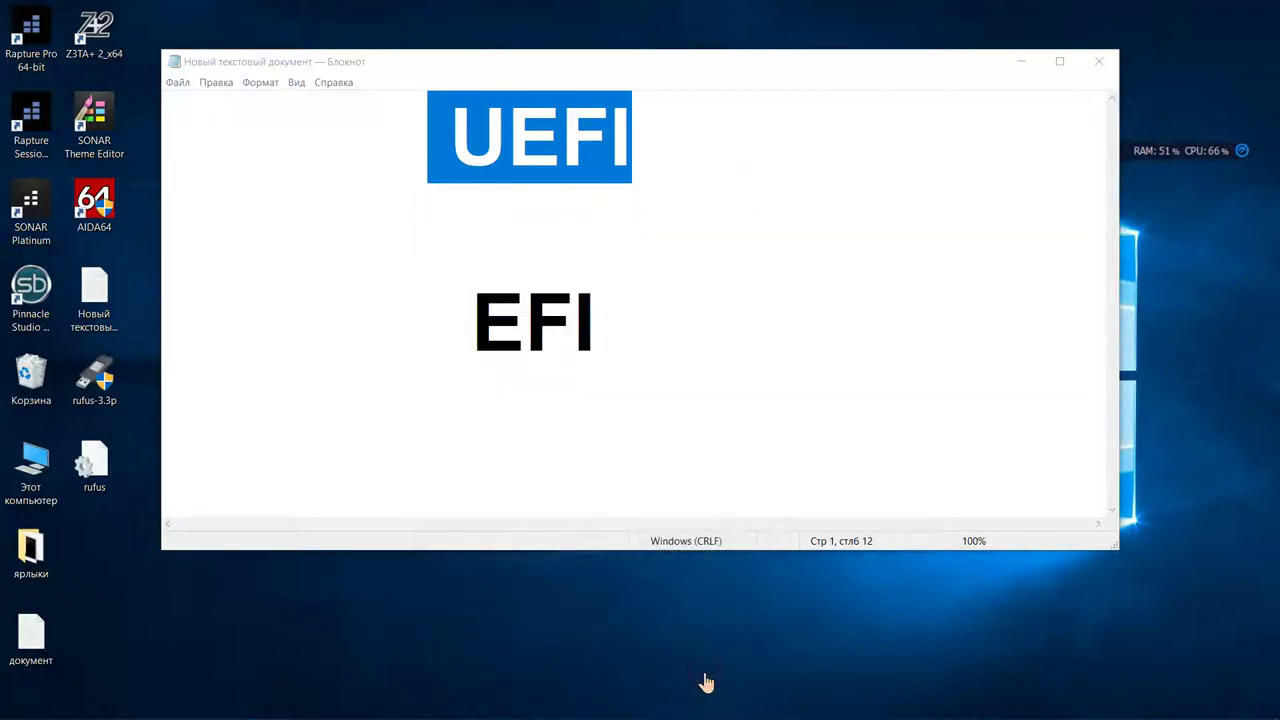
pyautogui.click(683, 469)
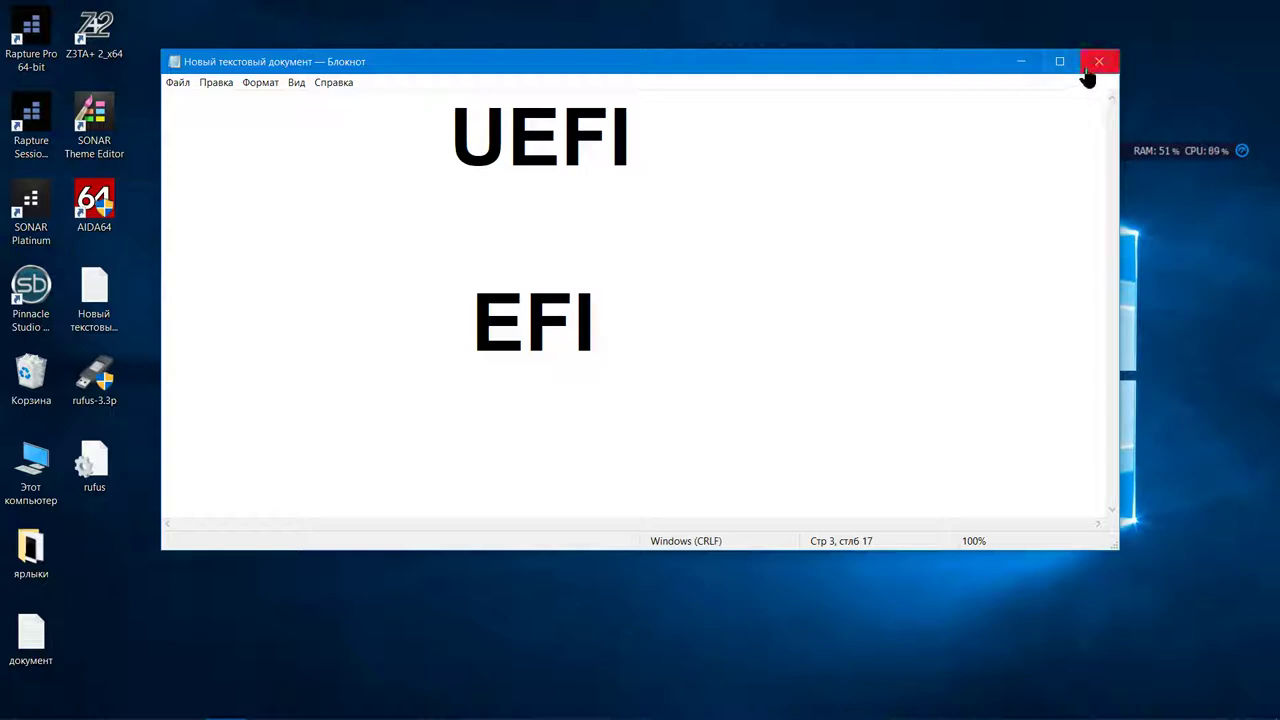
pyautogui.click(1013, 66)
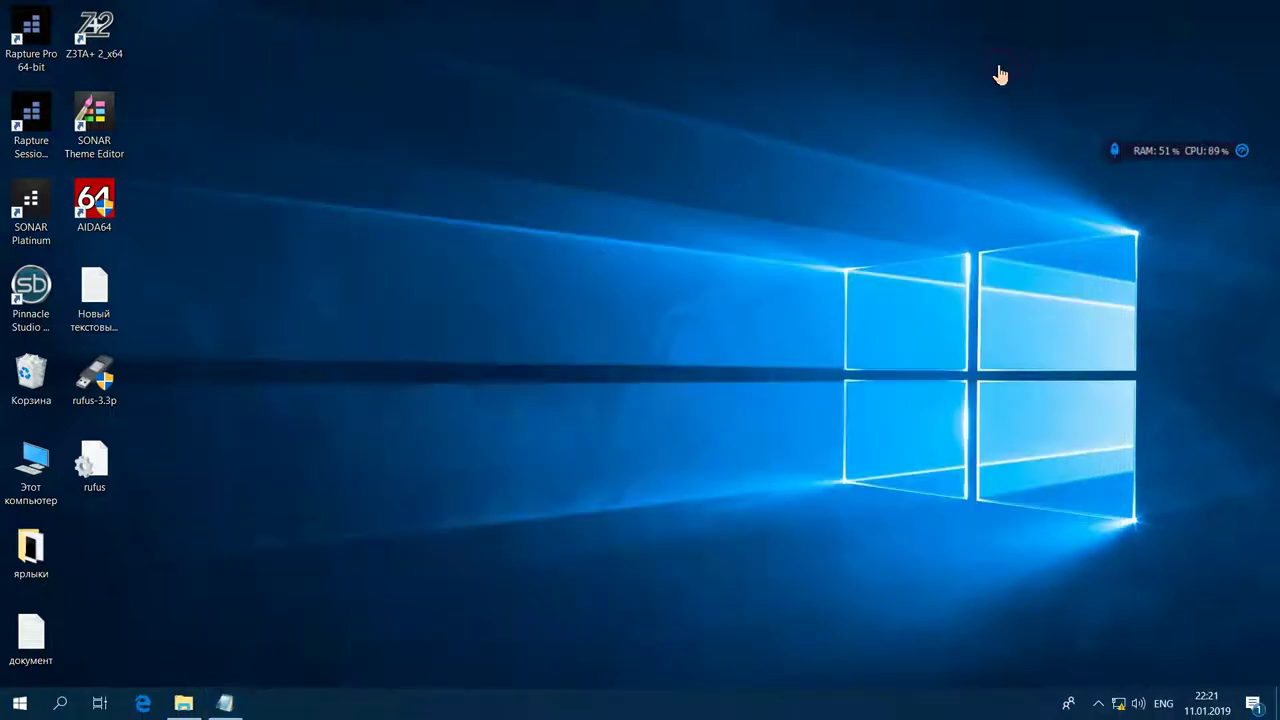
# - Launch AIDA64 from the desktop and examine the BIOS details in the motherboard (Системная плата) category
pyautogui.doubleClick(110, 205)
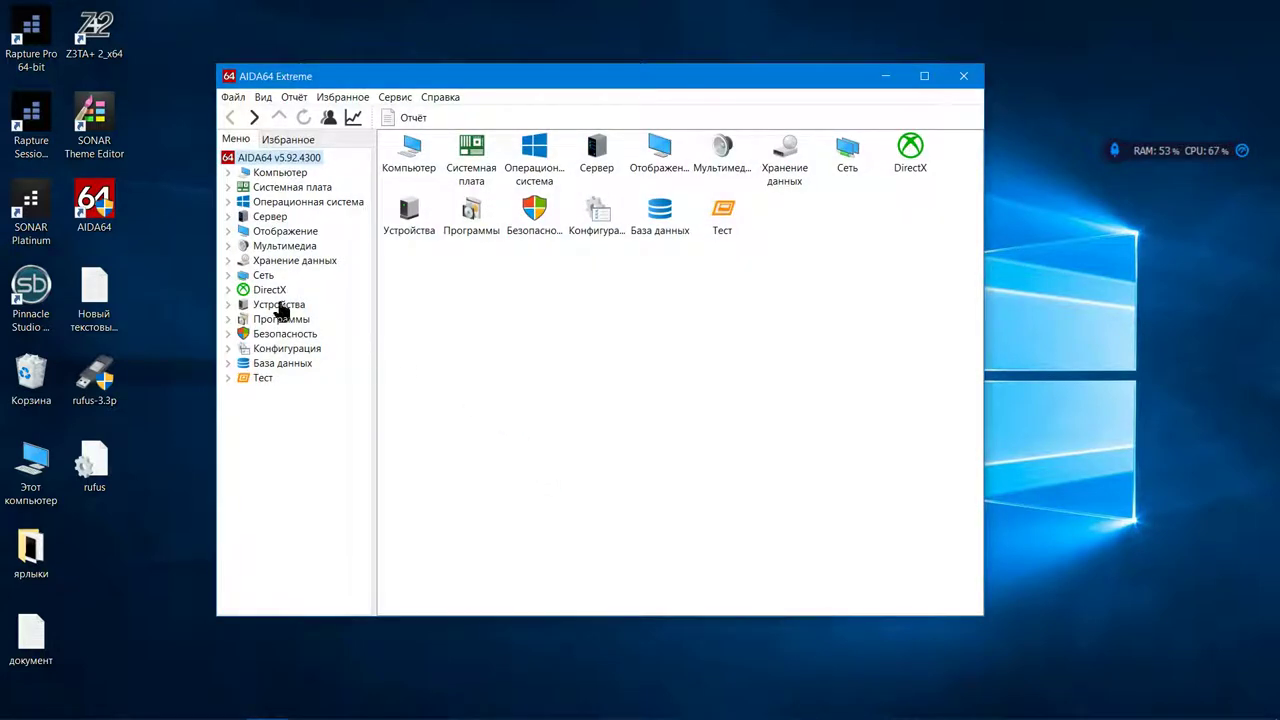
pyautogui.click(293, 190)
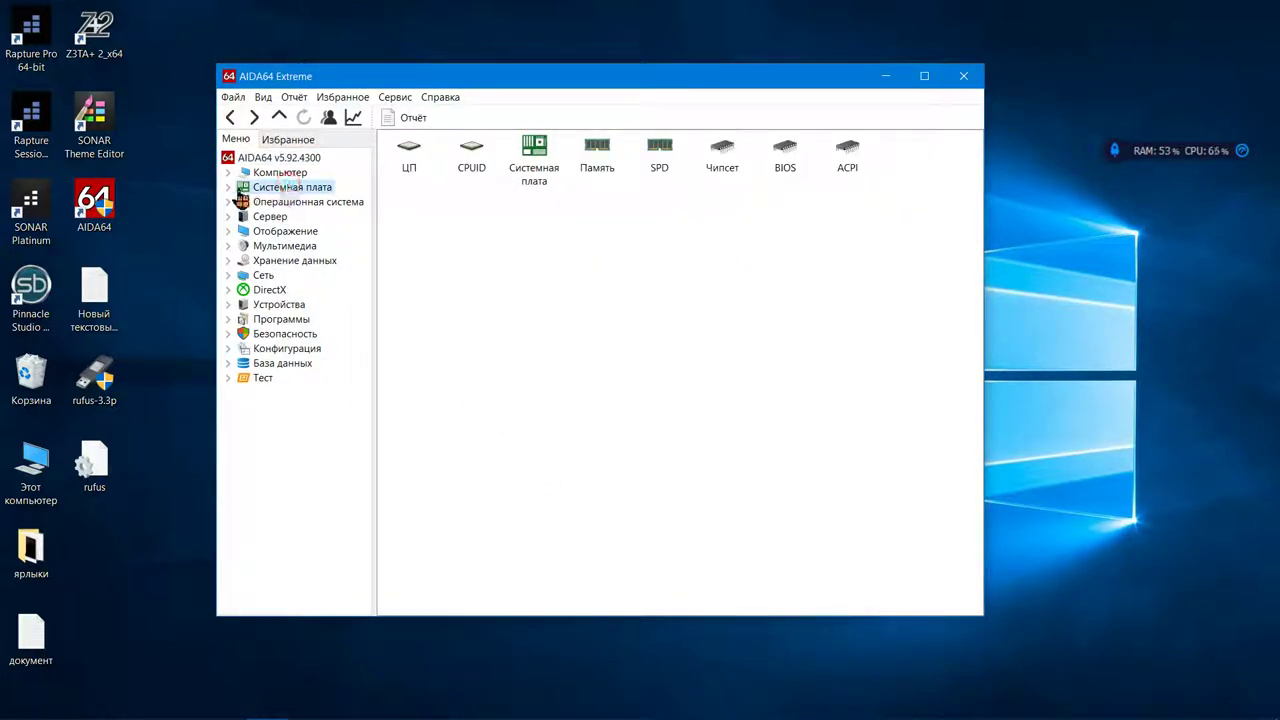
pyautogui.click(228, 187)
pyautogui.click(284, 292)
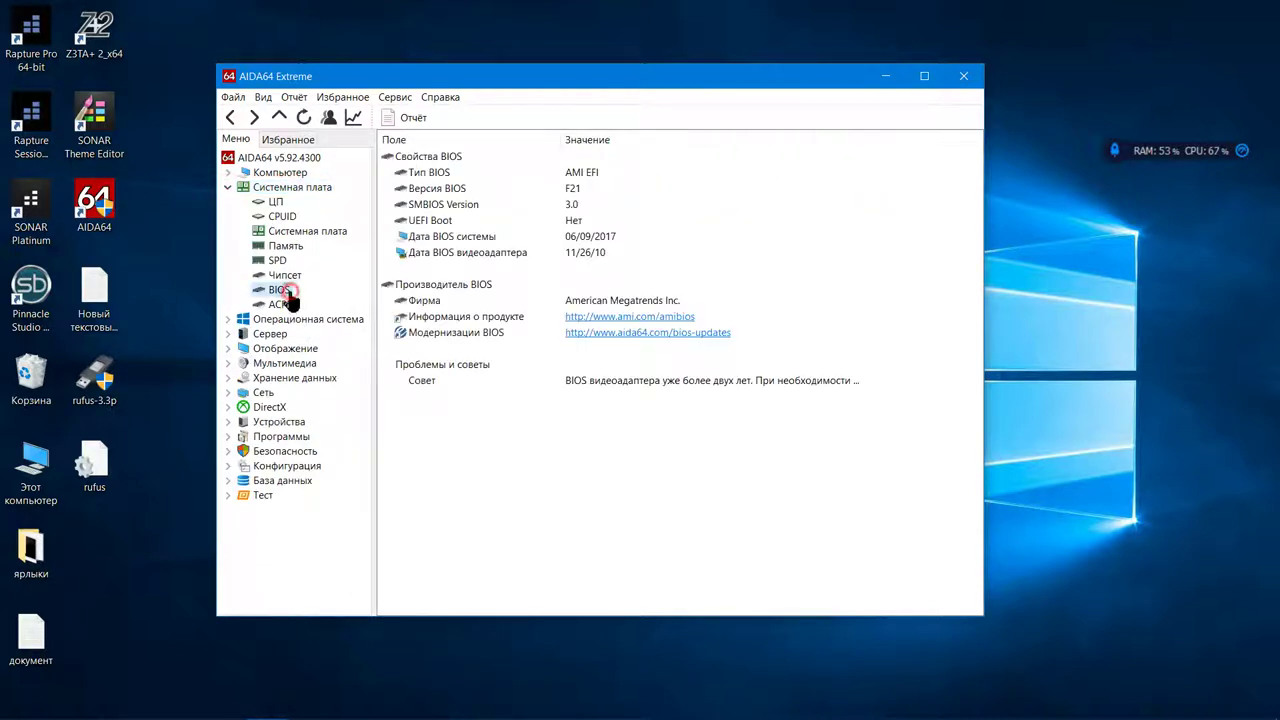
# - Compare the UEFI Boot entry with the BIOS type (Тип BIOS) entry in the BIOS properties
pyautogui.click(472, 222)
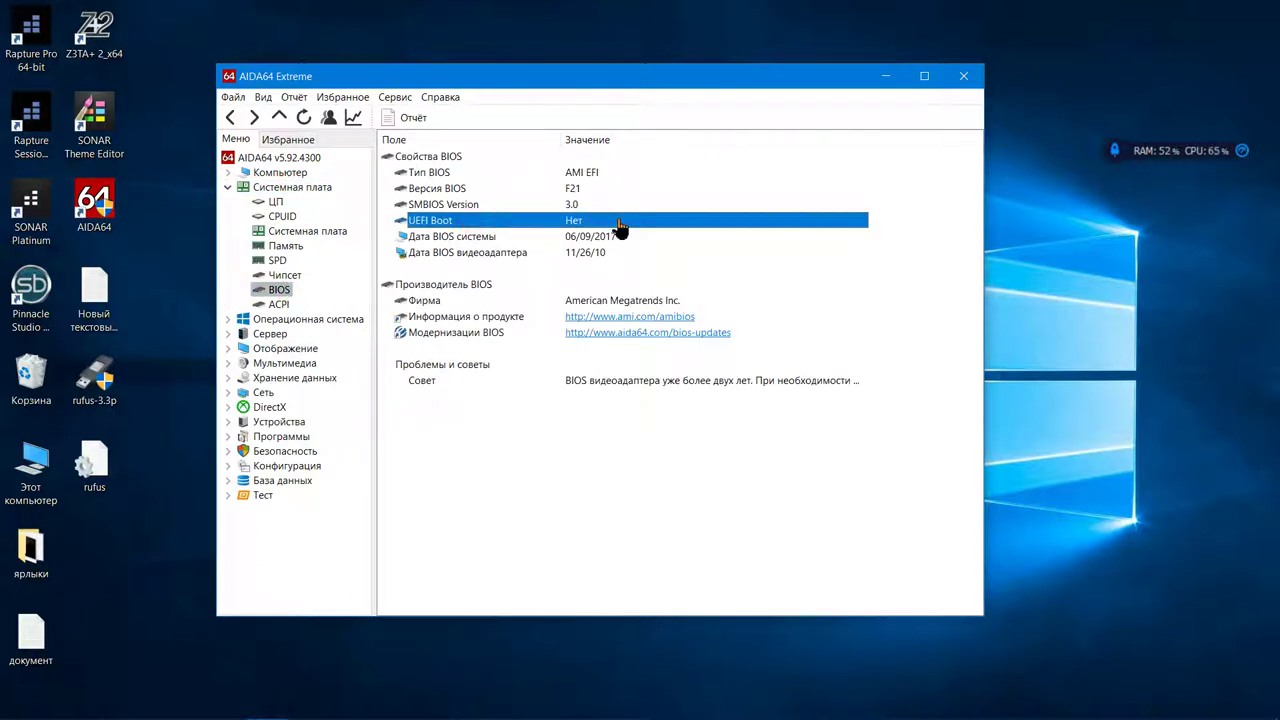
pyautogui.click(551, 174)
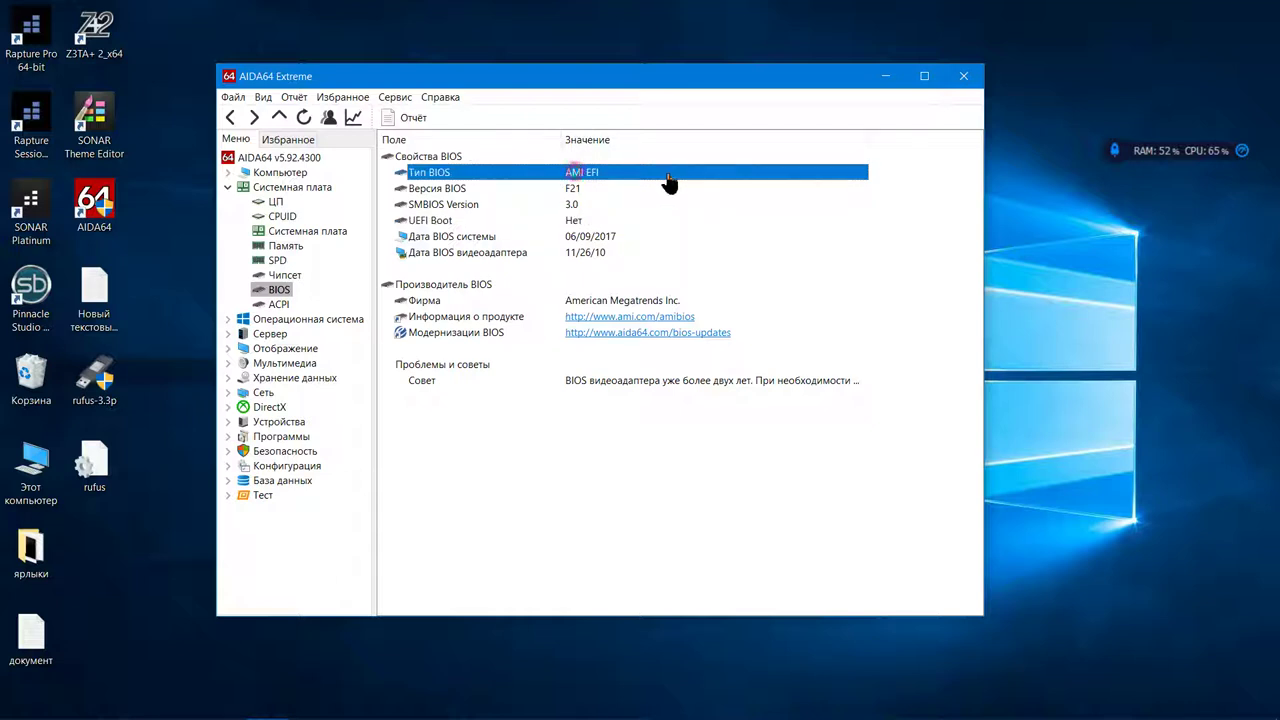
pyautogui.click(582, 222)
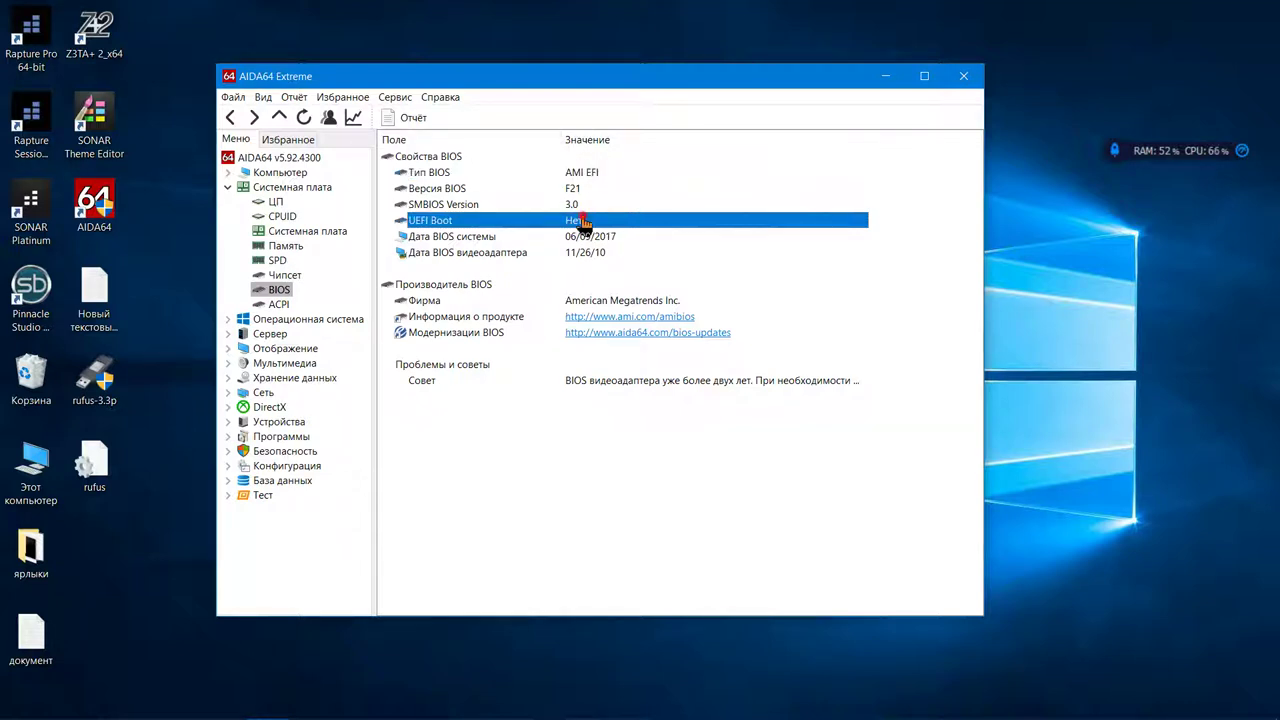
pyautogui.click(590, 175)
pyautogui.click(586, 222)
pyautogui.click(590, 176)
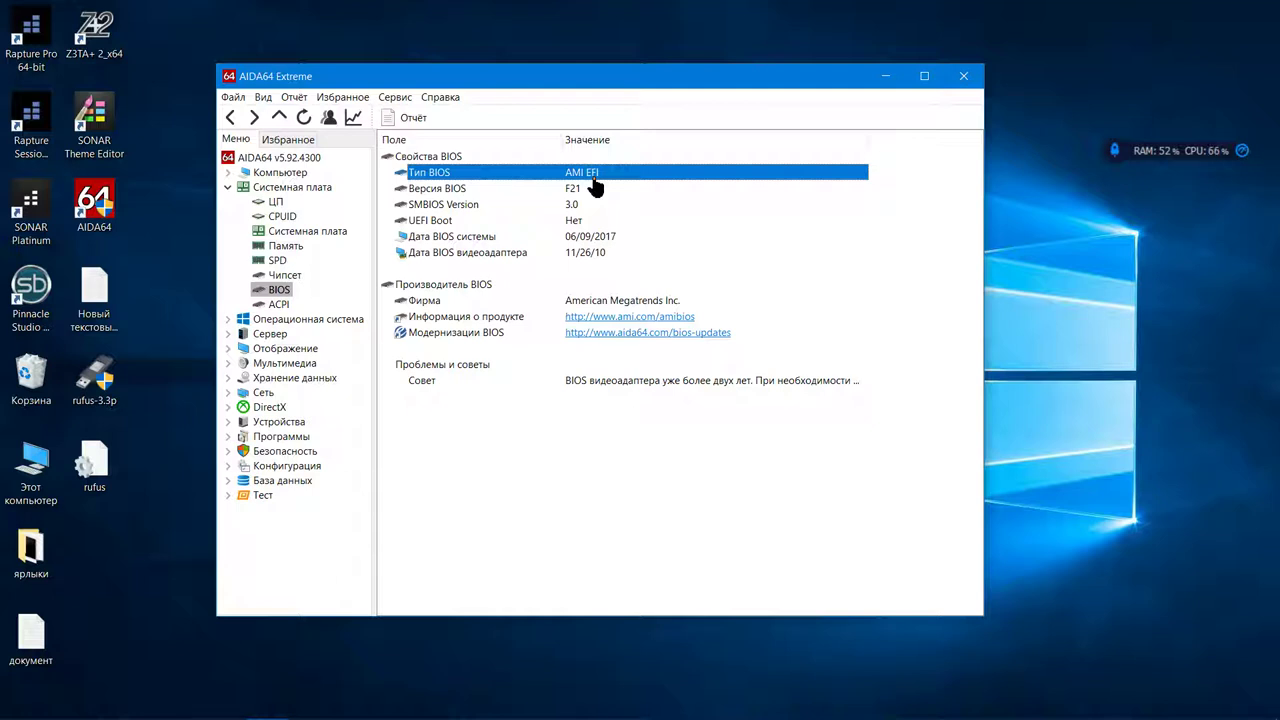
# - Shift the AIDA64 window slightly lower, recheck its BIOS type and UEFI Boot entries, and minimize it
pyautogui.moveTo(749, 77); pyautogui.dragTo(755, 111)
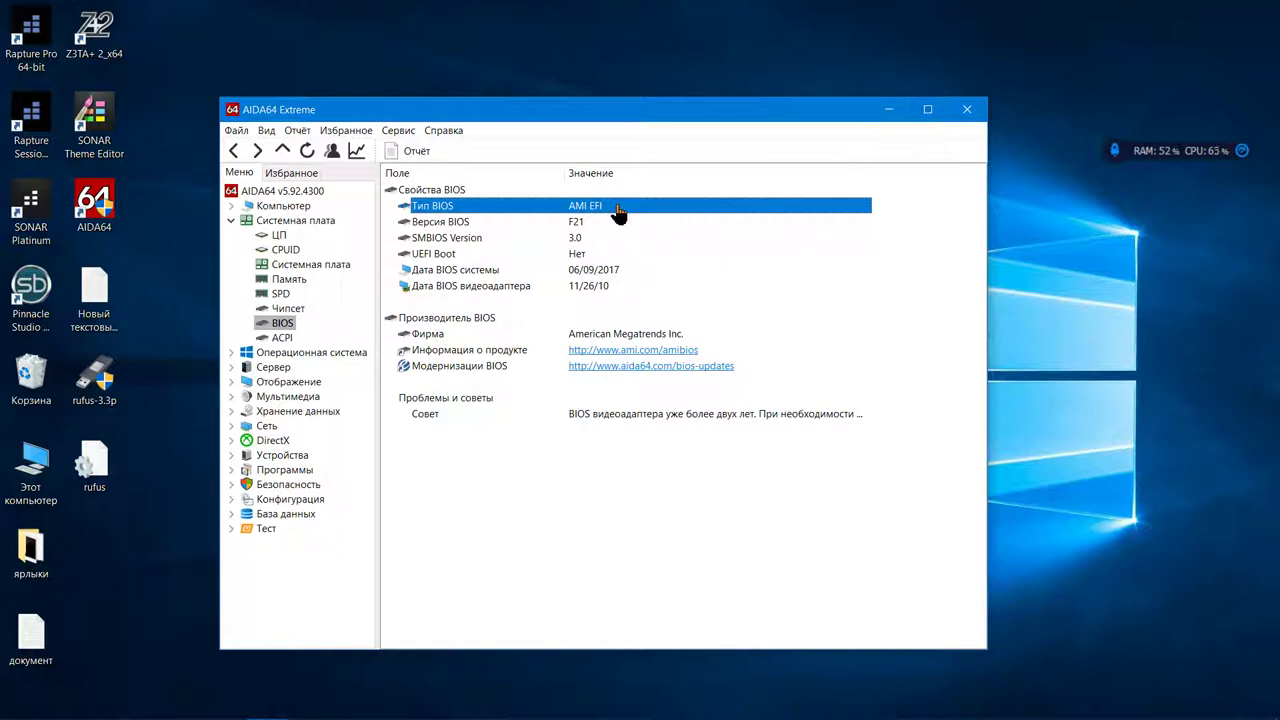
pyautogui.click(554, 255)
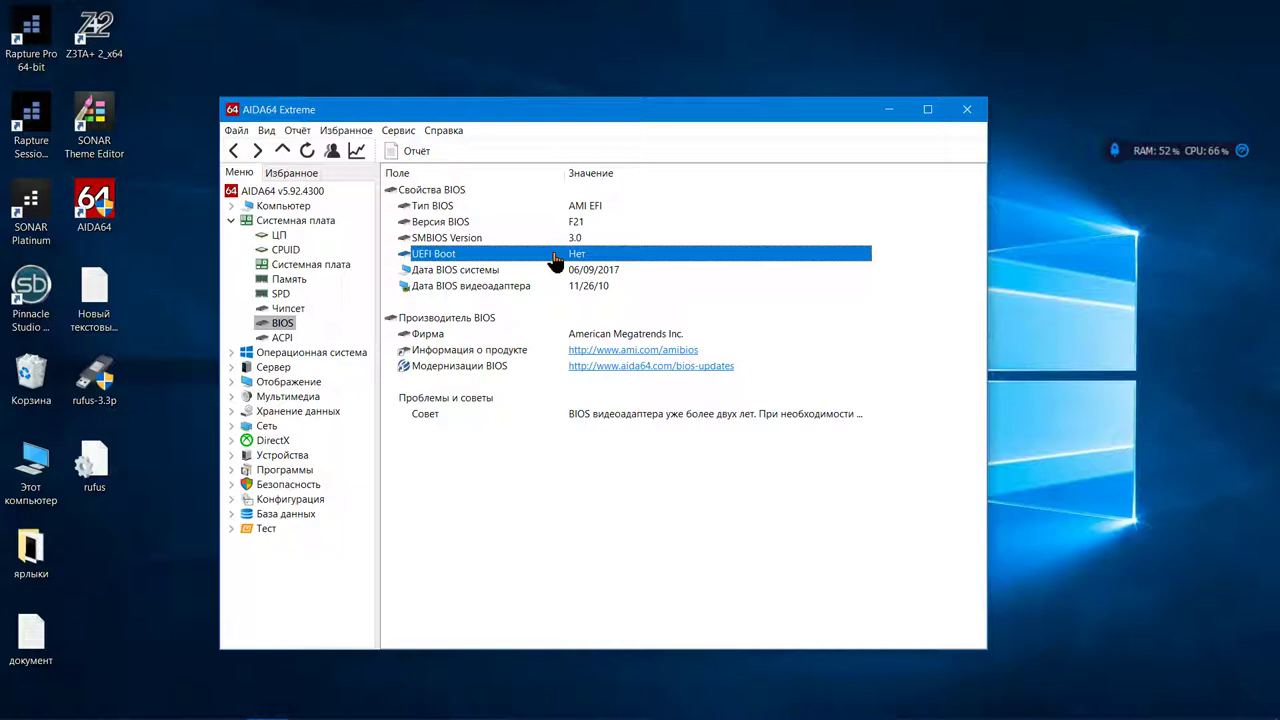
pyautogui.click(611, 207)
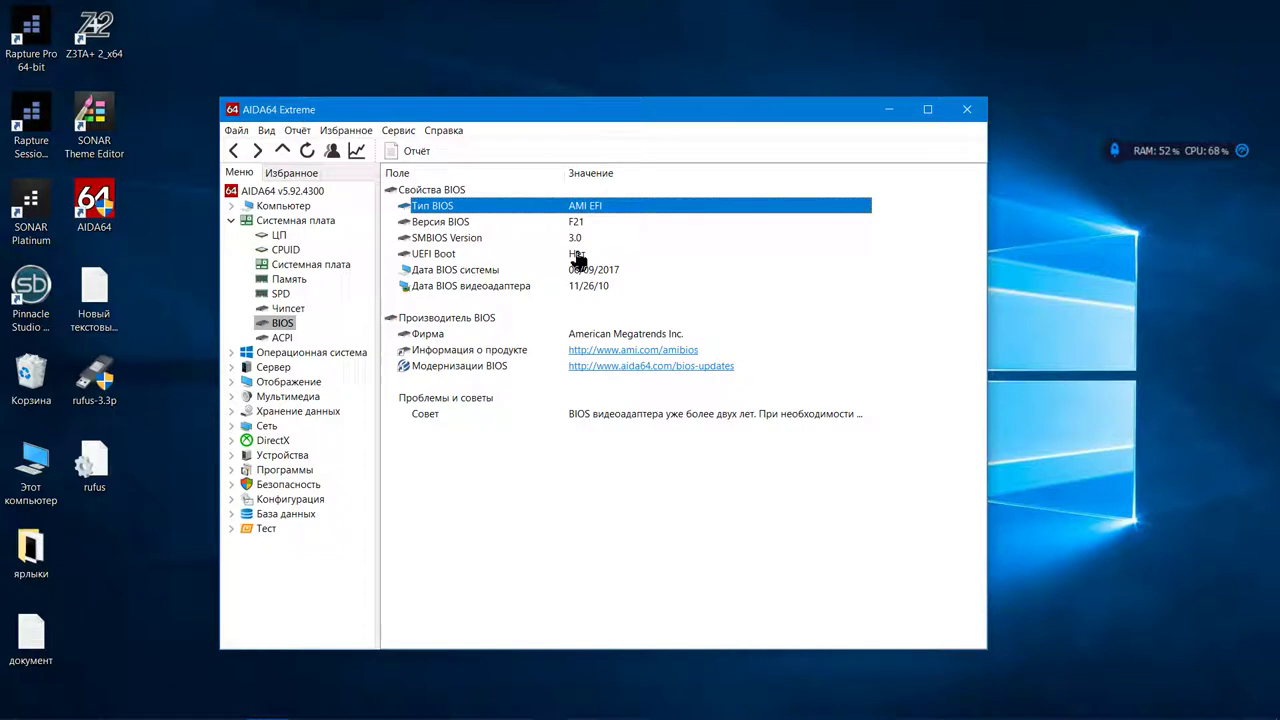
pyautogui.click(577, 255)
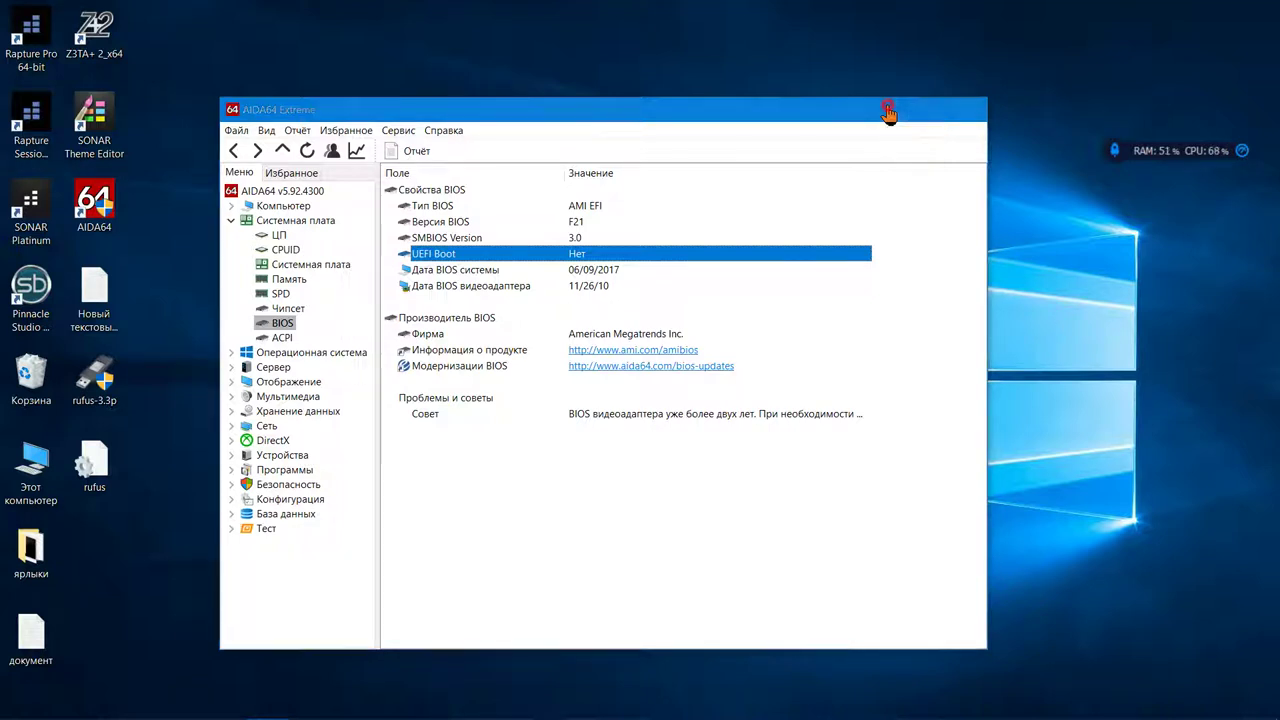
pyautogui.click(889, 112)
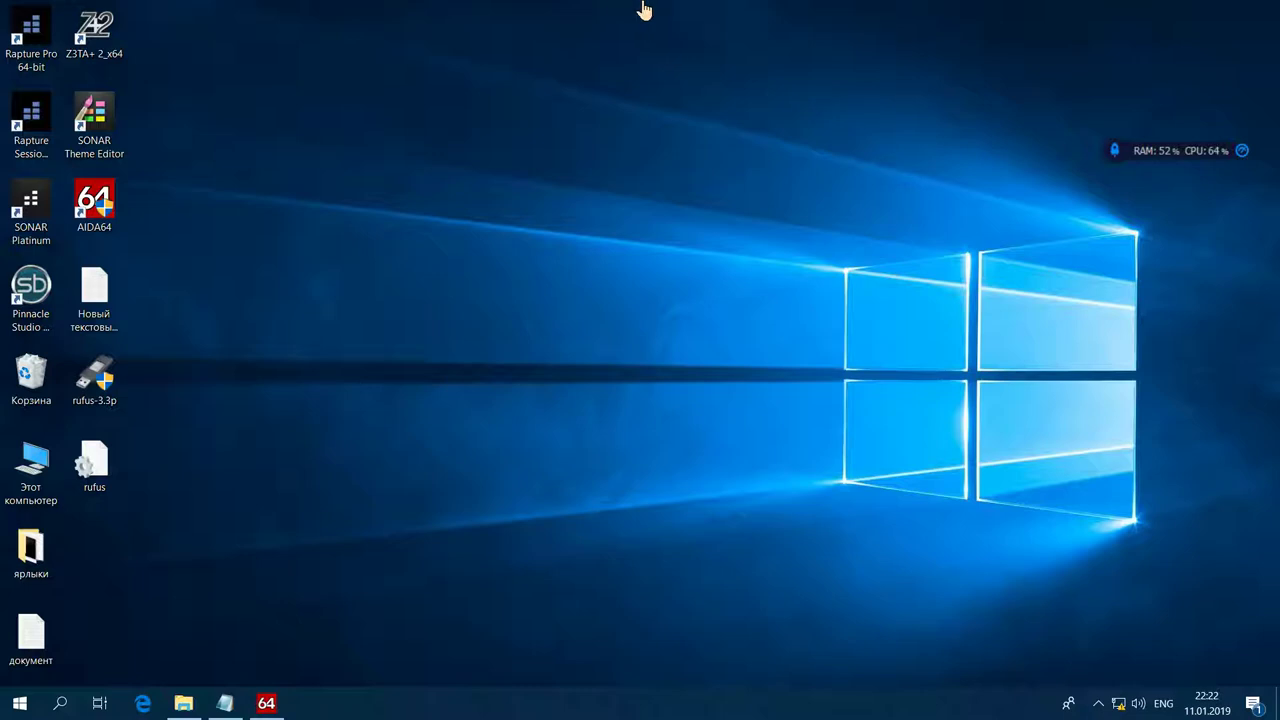
# - Switch to the Odnoklassniki page in the browser, find the "настройки браузера" video post in the feed, and open it on YouTube
pyautogui.moveTo(620, 10)
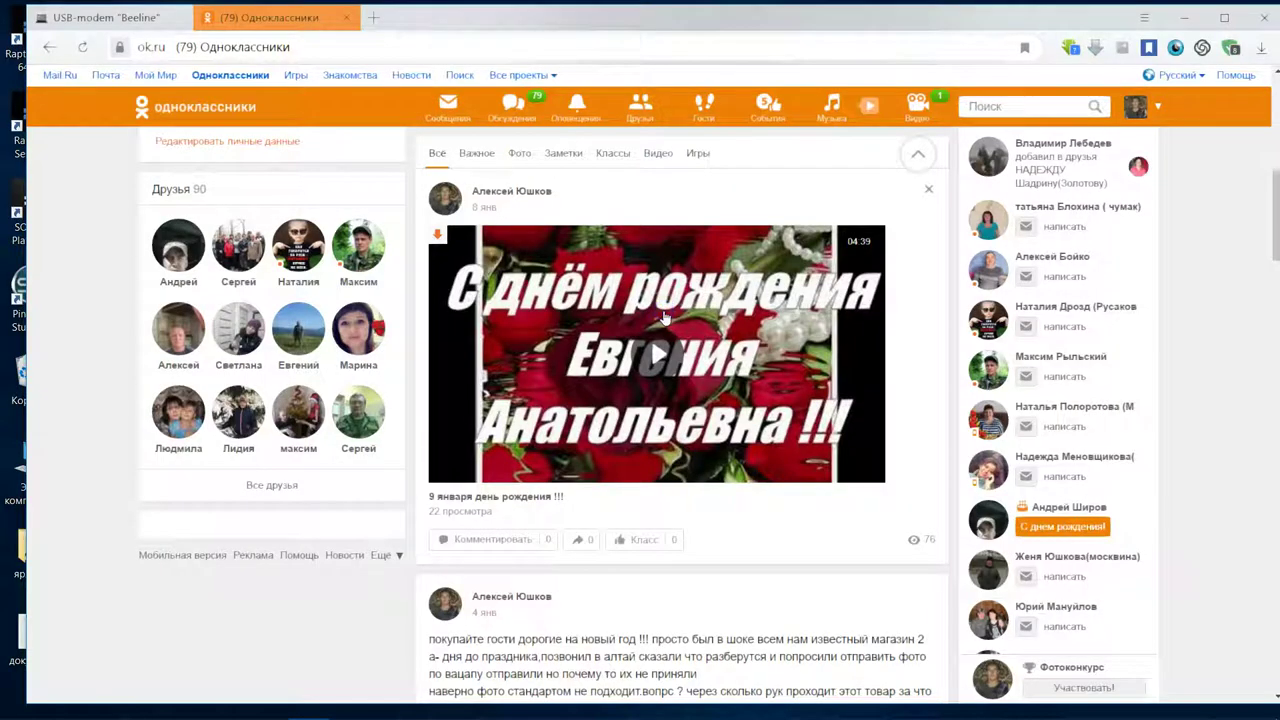
pyautogui.scroll(-2, 690, 290)
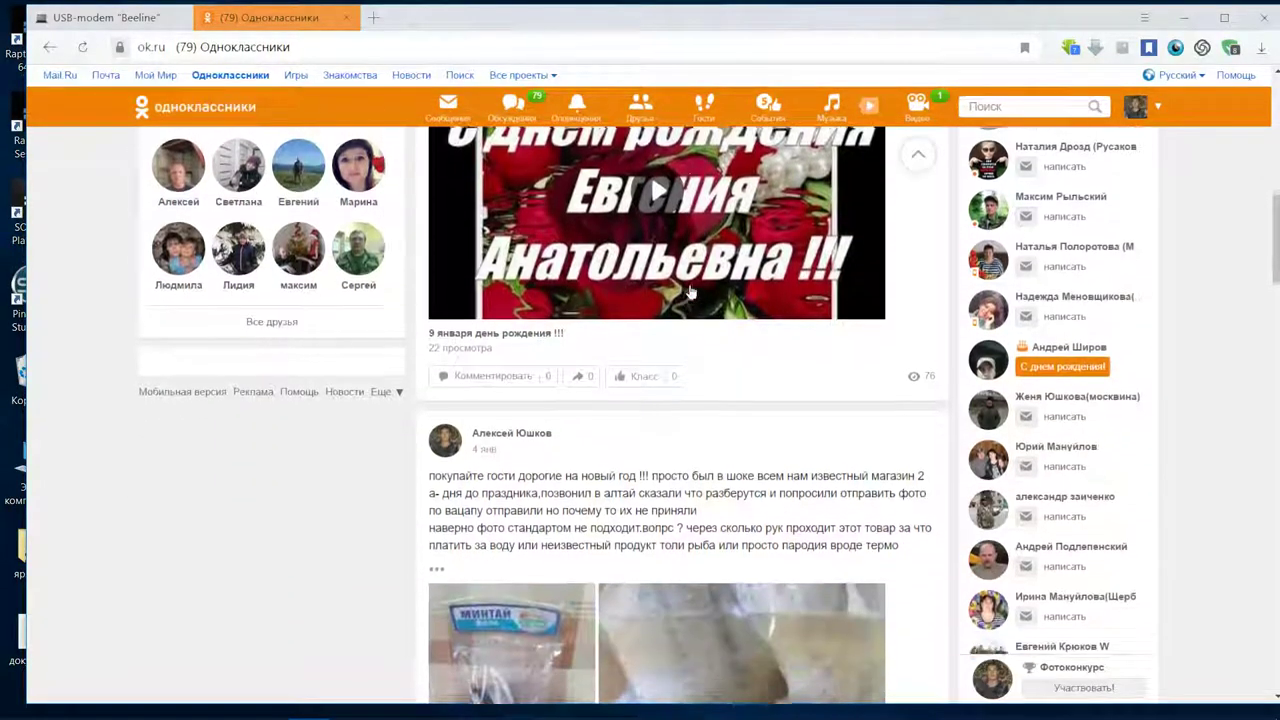
pyautogui.scroll(-2, 690, 290)
pyautogui.scroll(4, 690, 290)
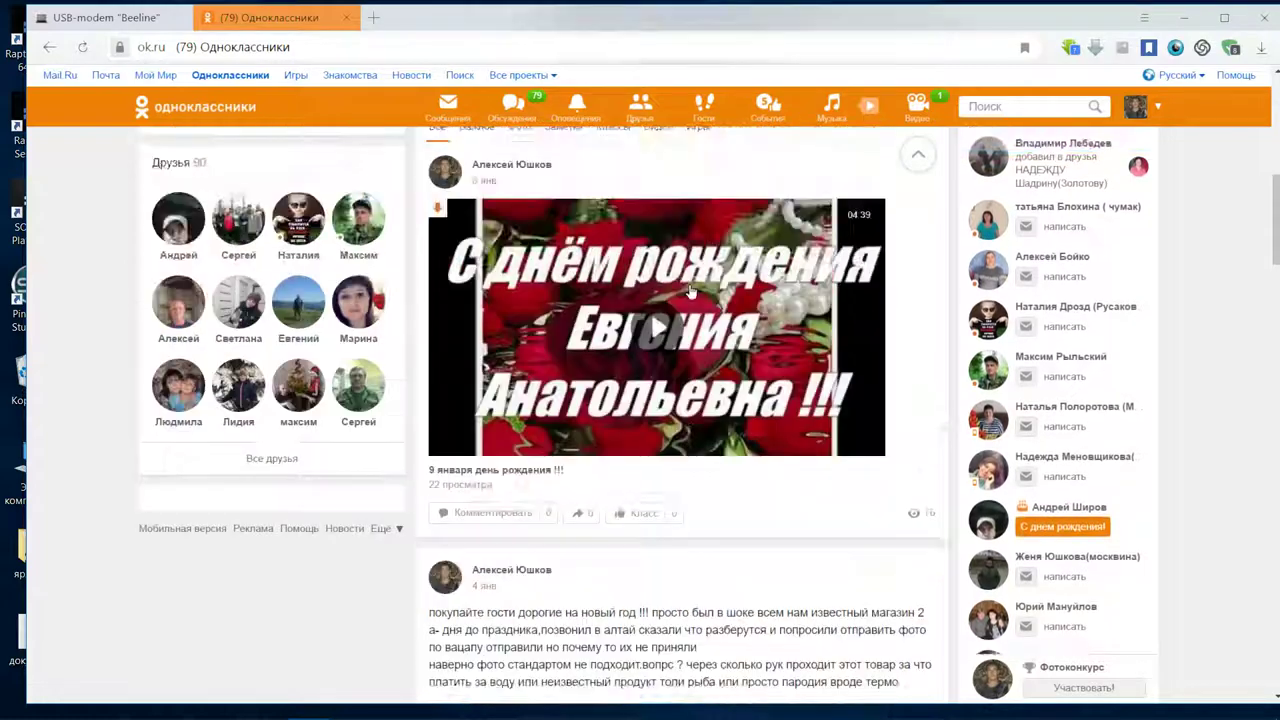
pyautogui.scroll(1, 690, 290)
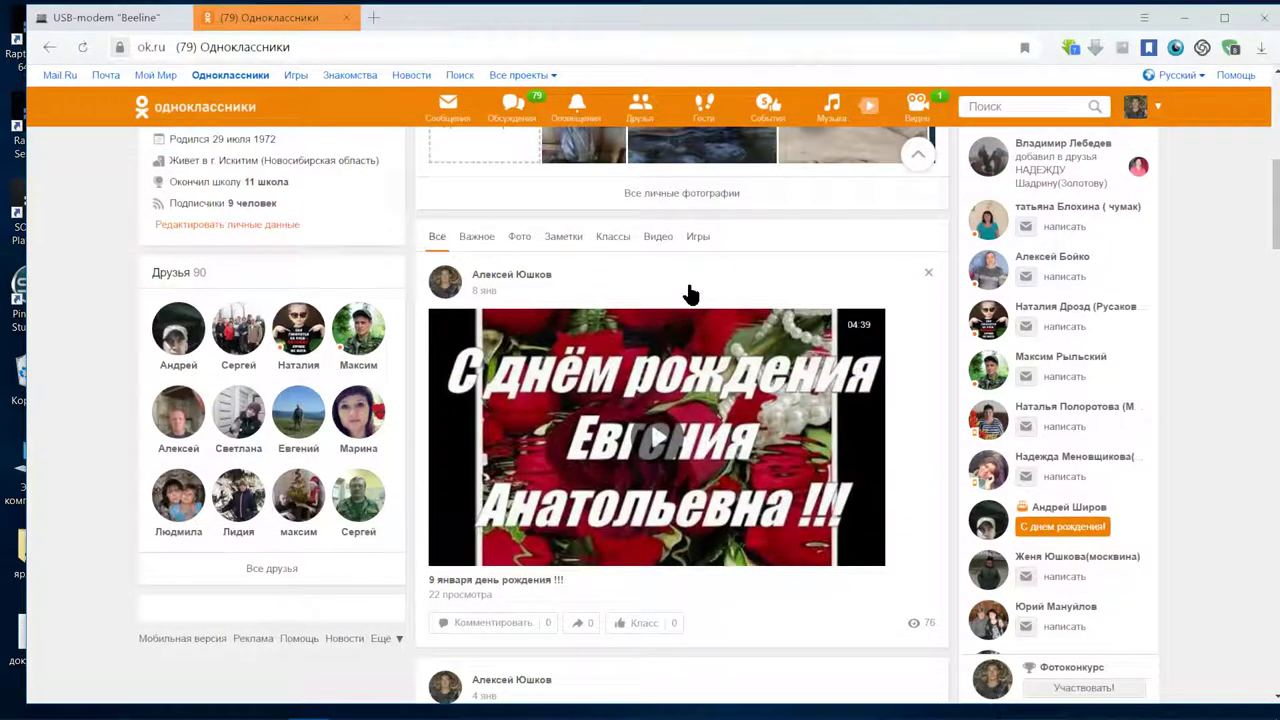
pyautogui.scroll(-10, 690, 290)
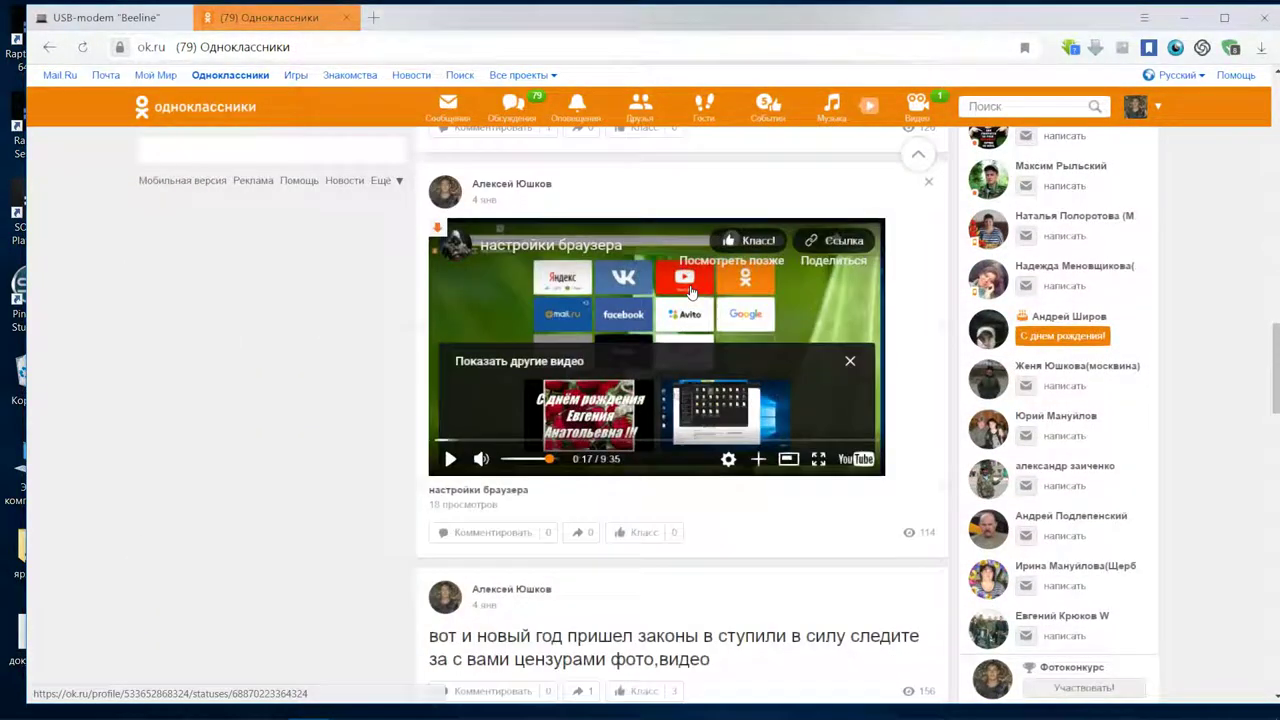
pyautogui.scroll(-2, 690, 290)
pyautogui.scroll(1, 703, 289)
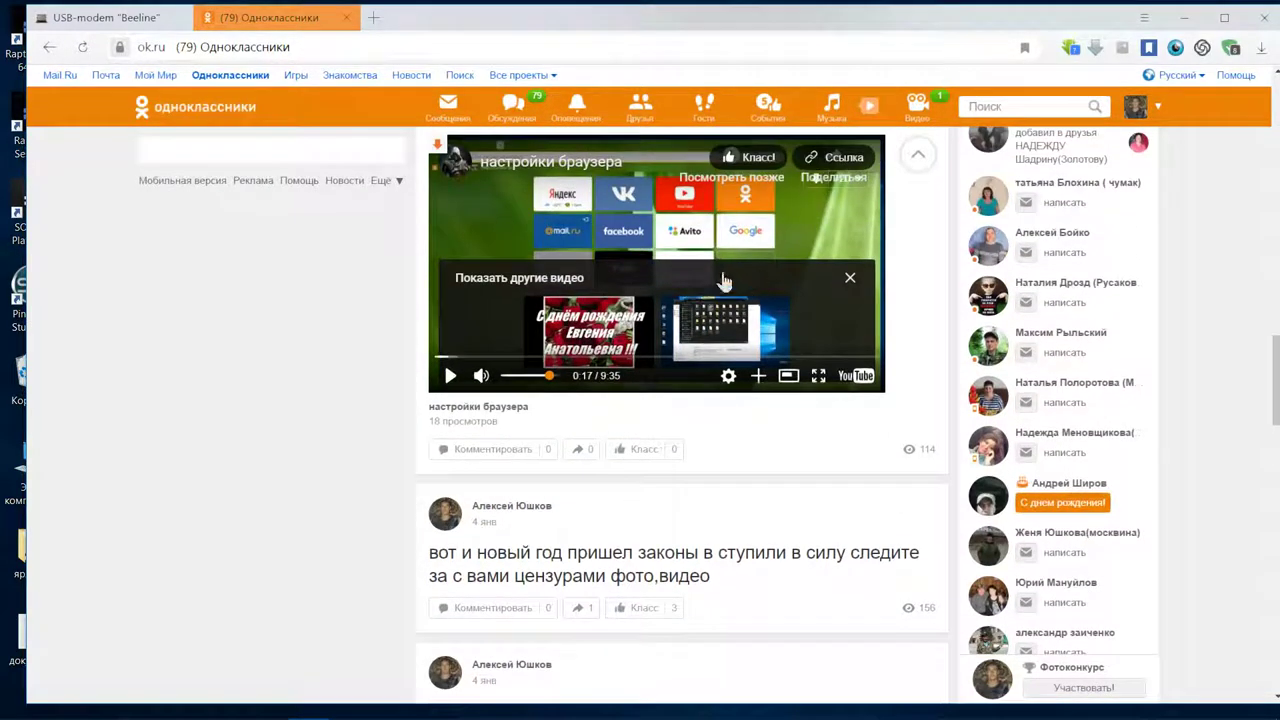
pyautogui.scroll(2, 700, 265)
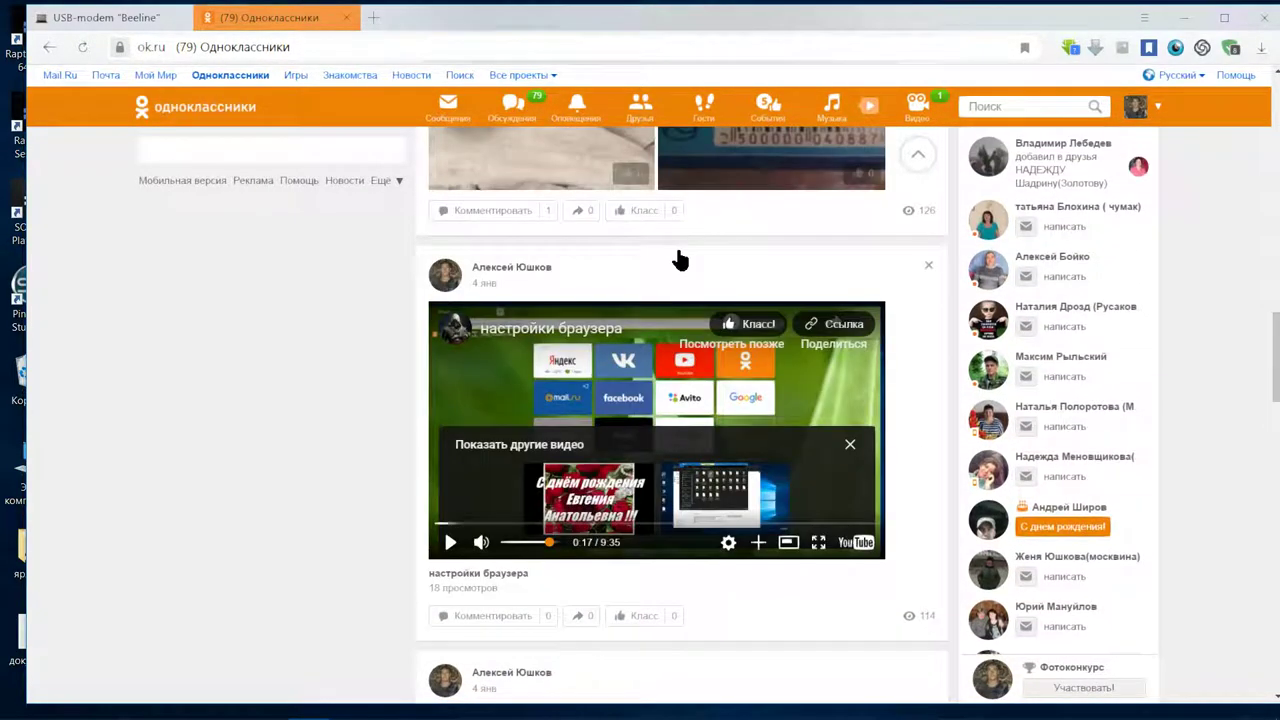
pyautogui.click(863, 543)
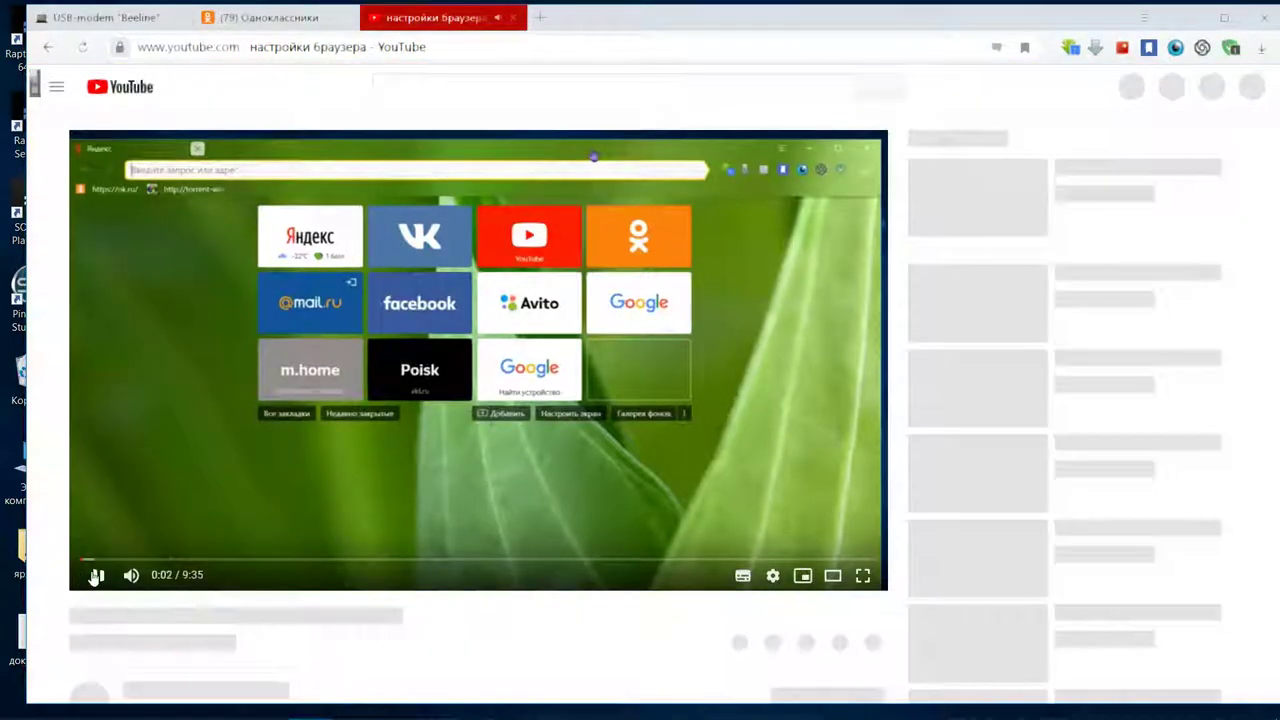
# - Pause the "настройки браузера" video and bring up the channel's subscription prompt below it
pyautogui.click(95, 576)
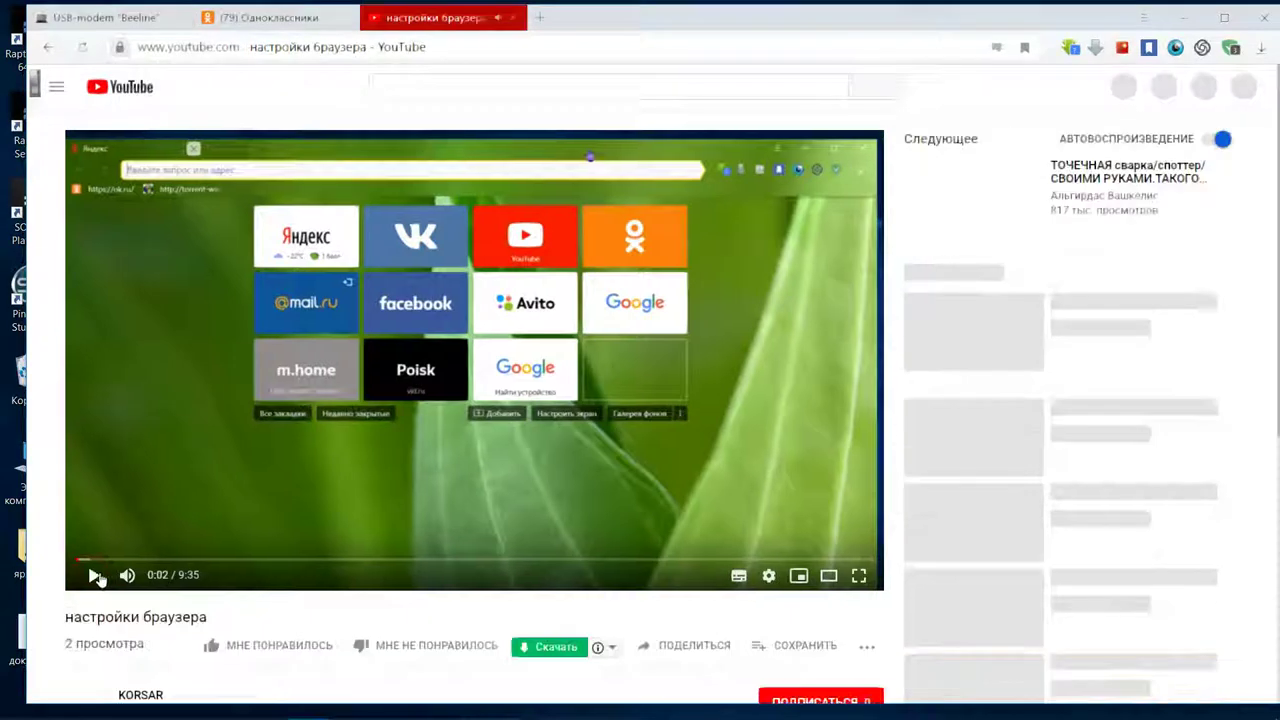
pyautogui.click(95, 576)
pyautogui.click(390, 590)
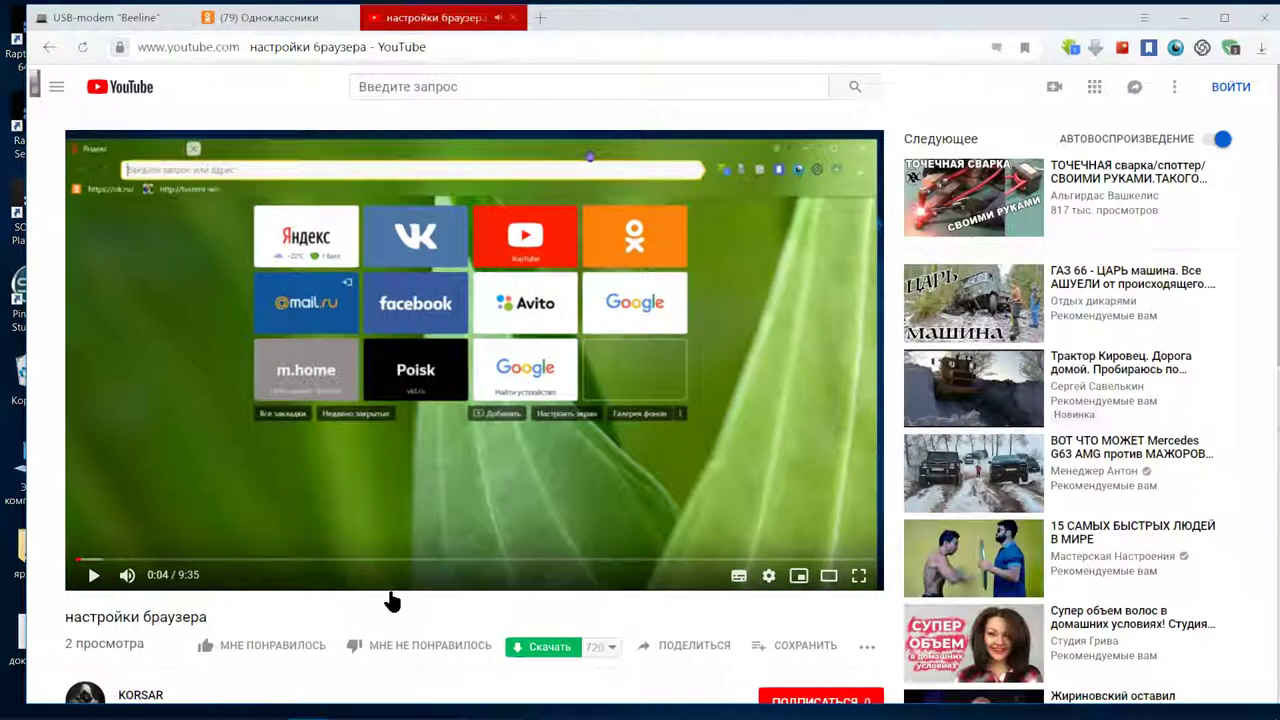
pyautogui.scroll(-3, 392, 600)
pyautogui.click(800, 372)
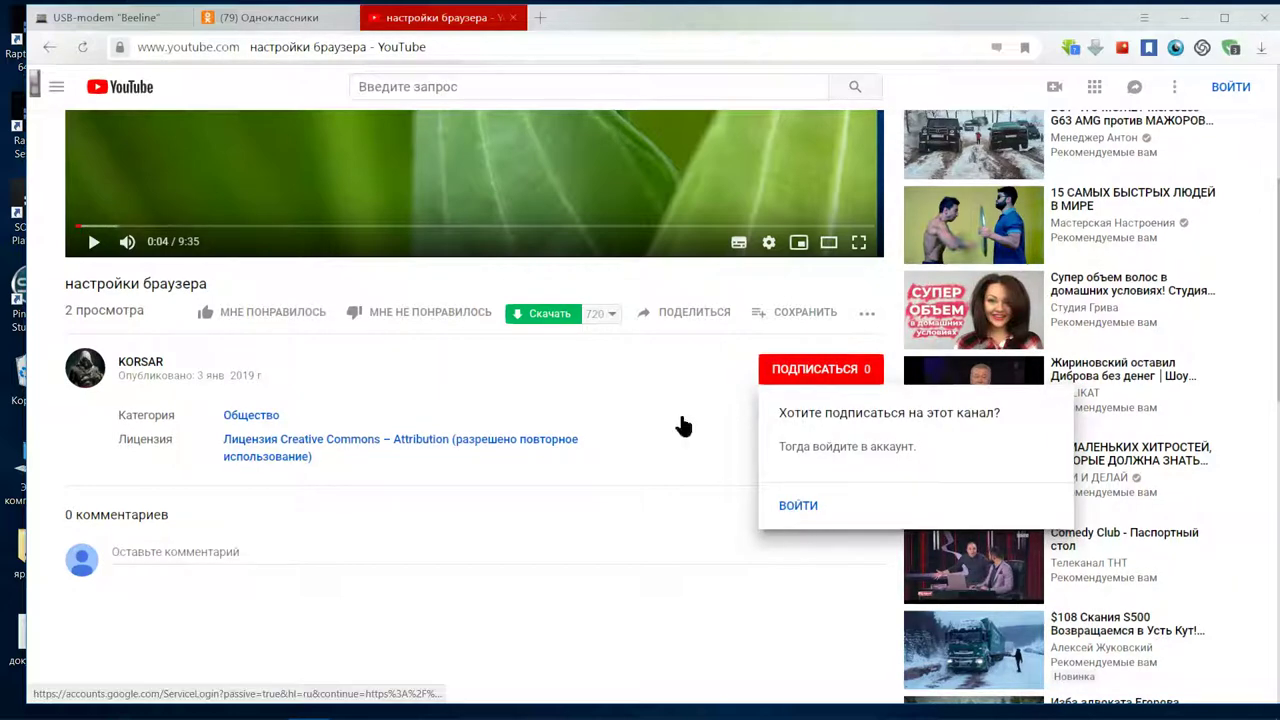
# - Close the YouTube tab and open the linked "хороший ролик !!!!" video from the Odnoklassniki feed
pyautogui.click(513, 17)
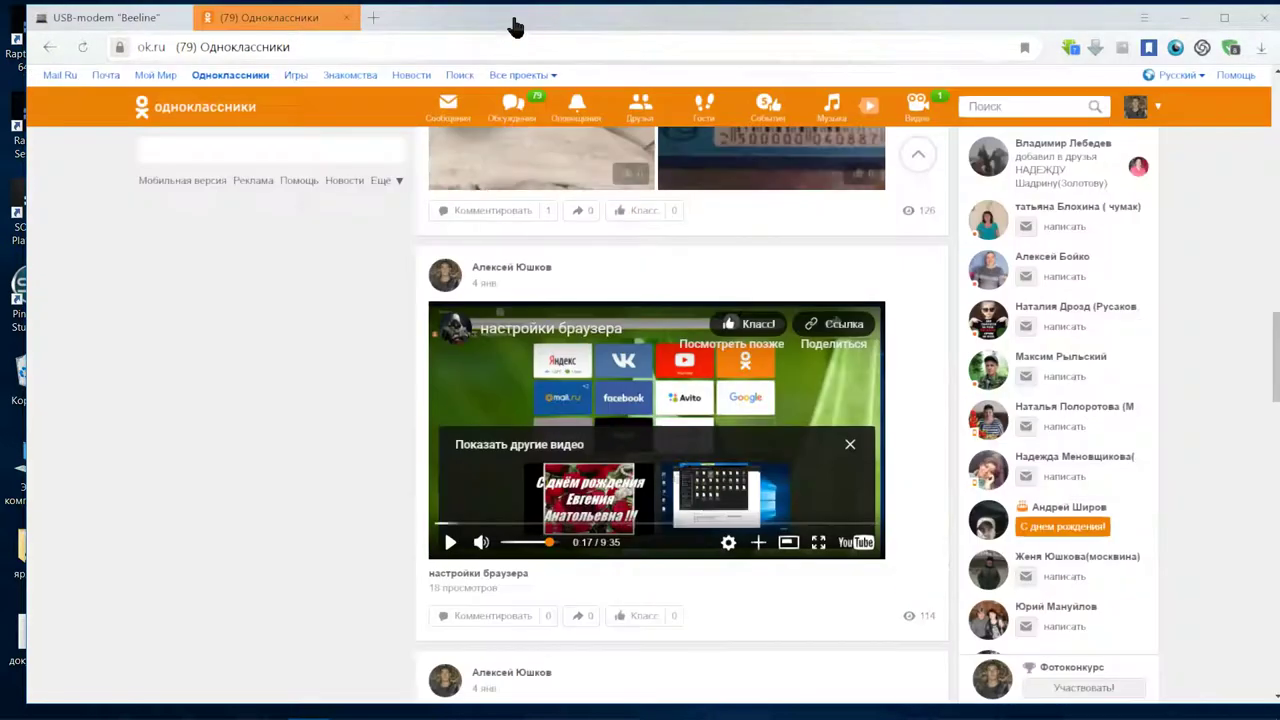
pyautogui.scroll(-4, 600, 240)
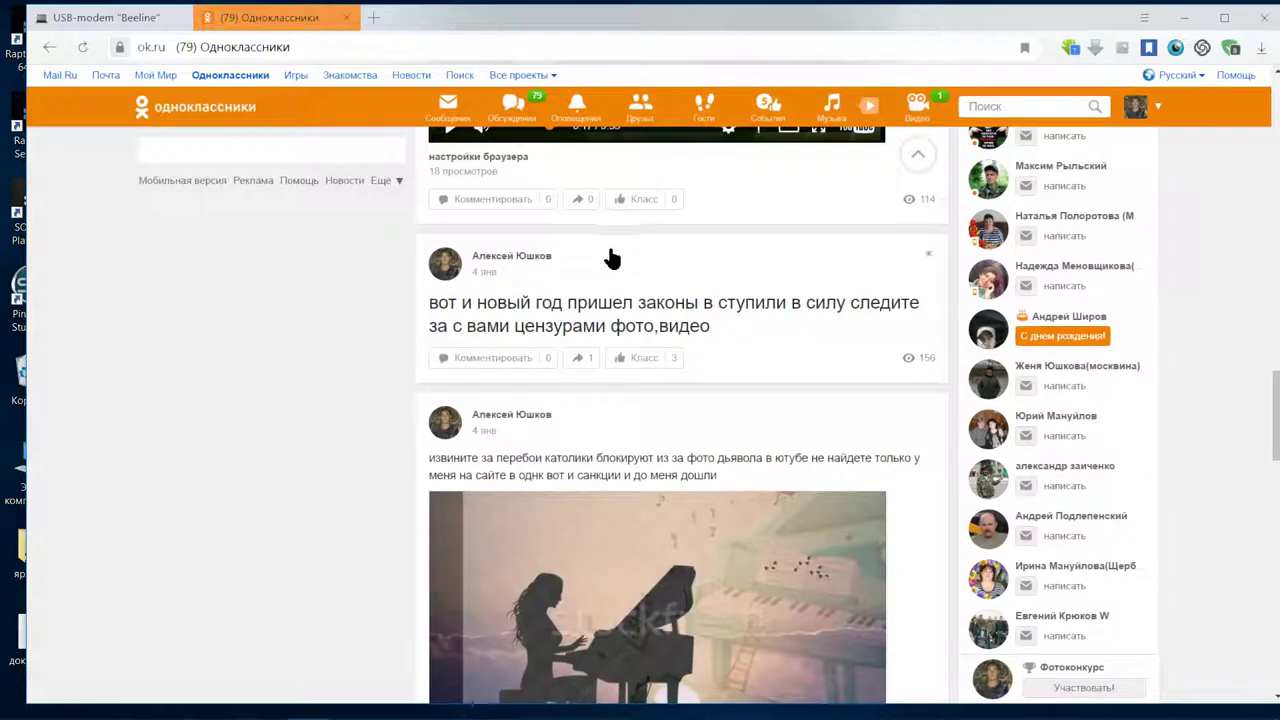
pyautogui.scroll(-4, 612, 258)
pyautogui.scroll(2, 634, 283)
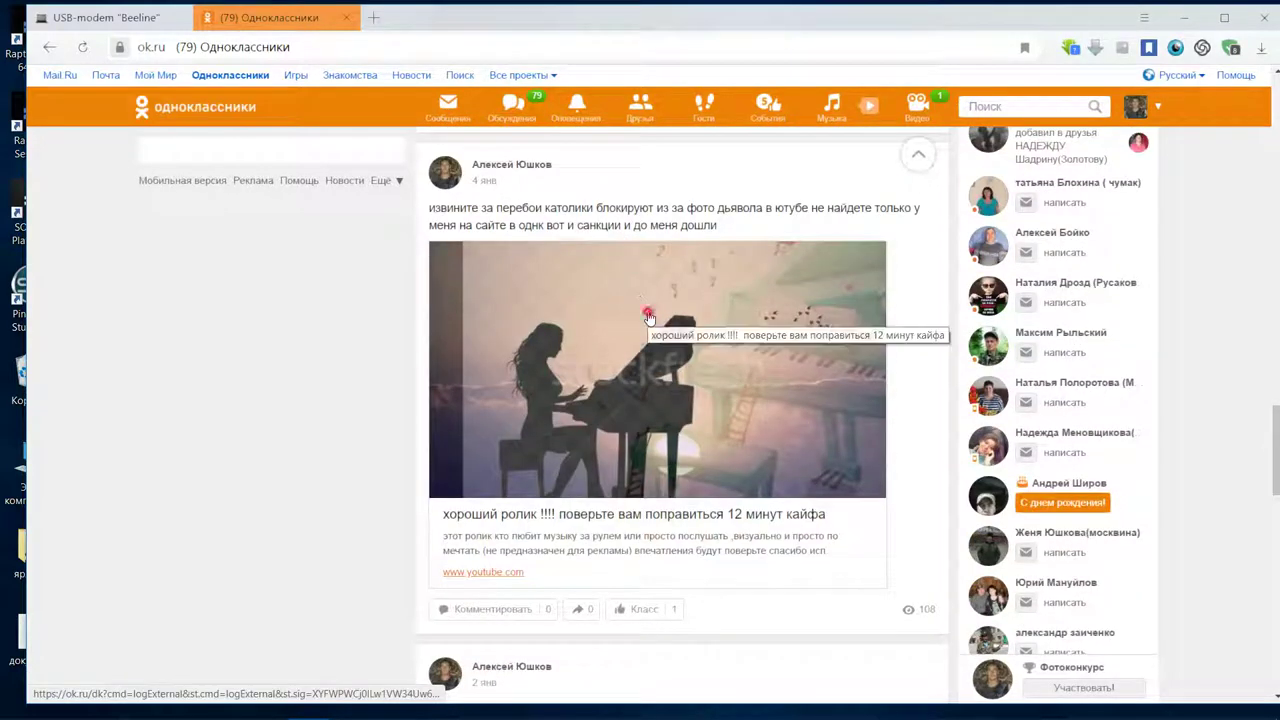
pyautogui.click(648, 318)
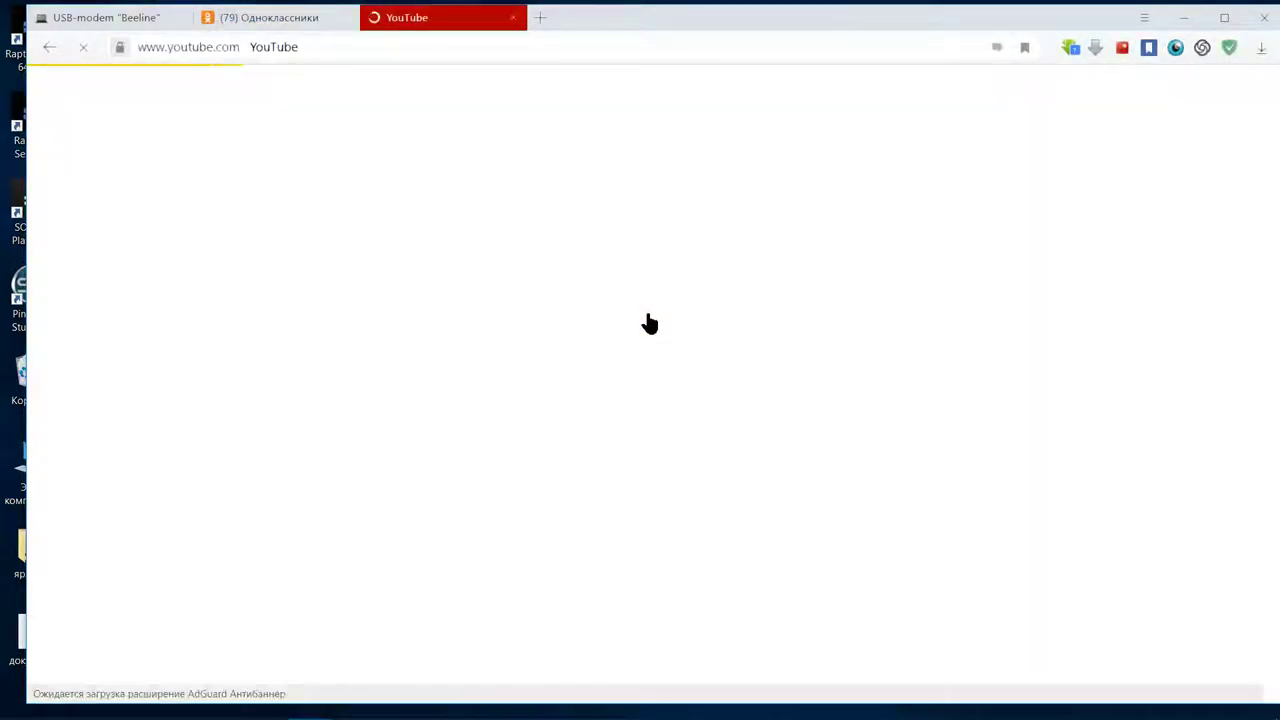